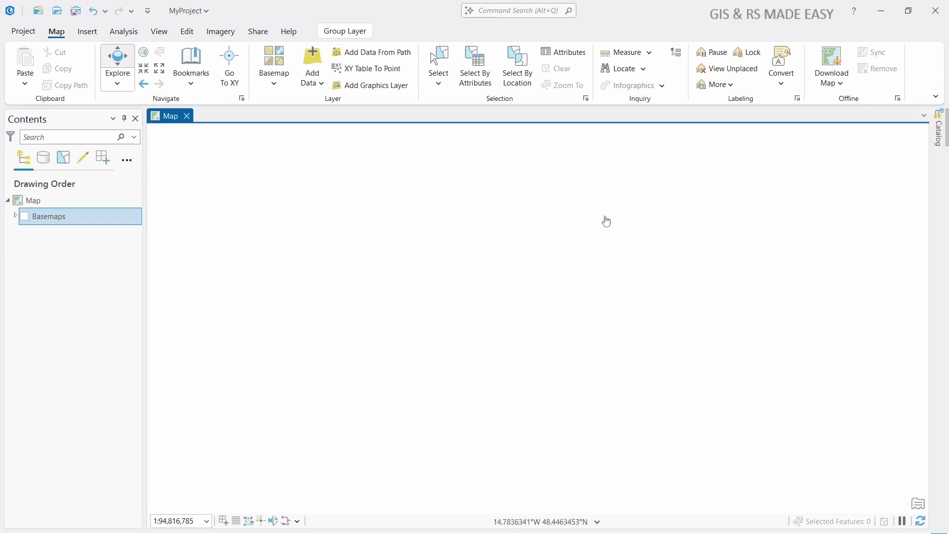
- Start creating a new shapefile in the Shapefiles folder under the GISRS folder connection
left_click(940, 136)
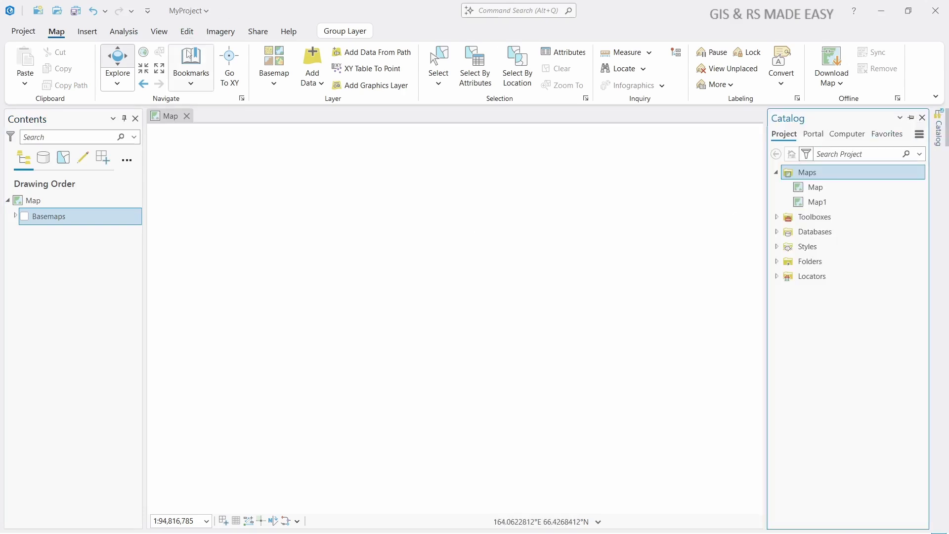
left_click(159, 32)
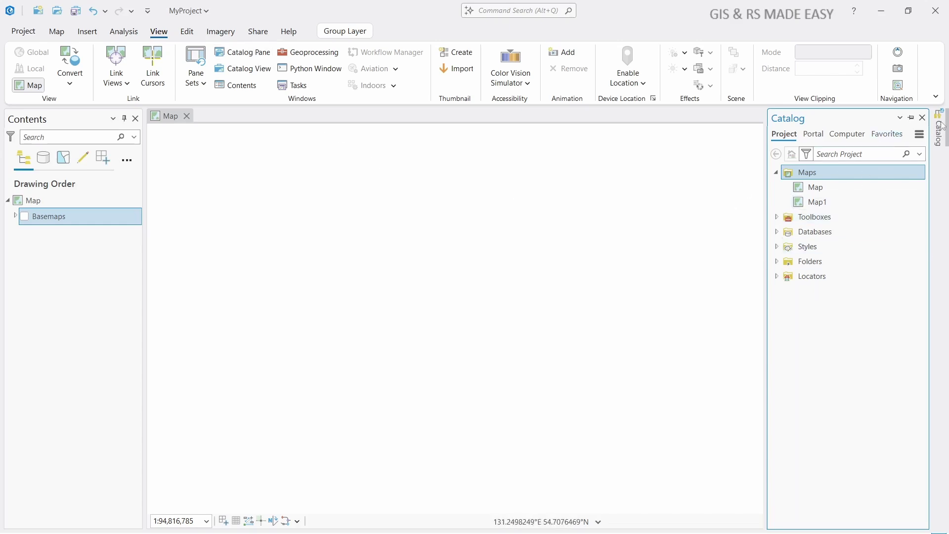
left_click(776, 172)
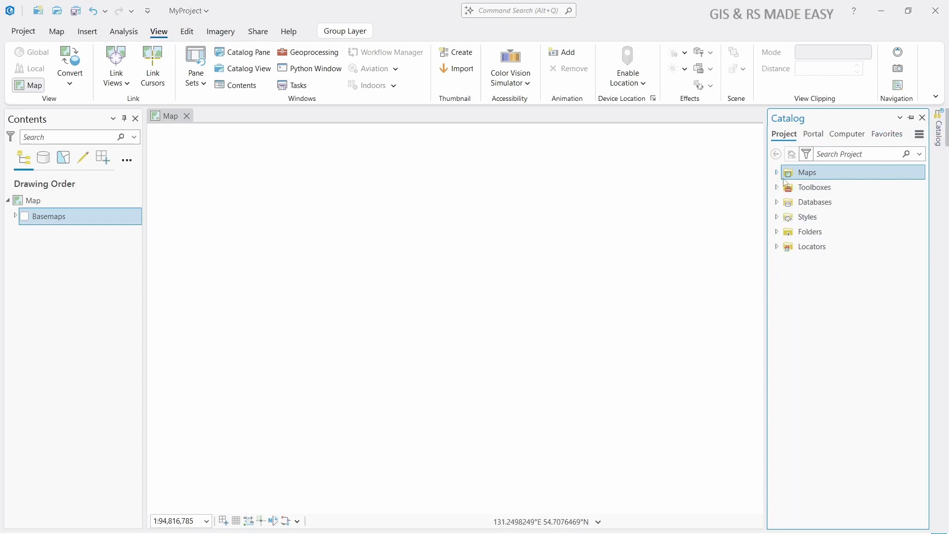
left_click(777, 233)
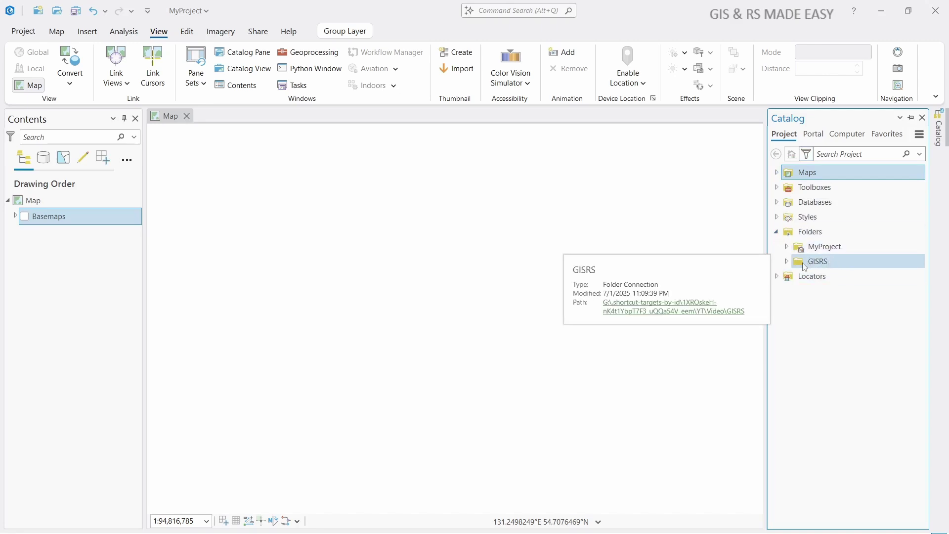
left_click(787, 261)
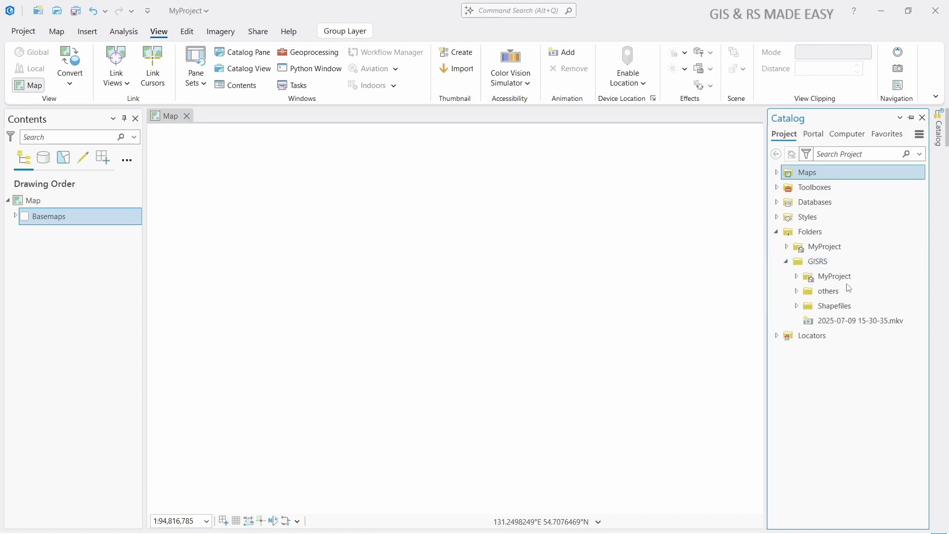
right_click(842, 308)
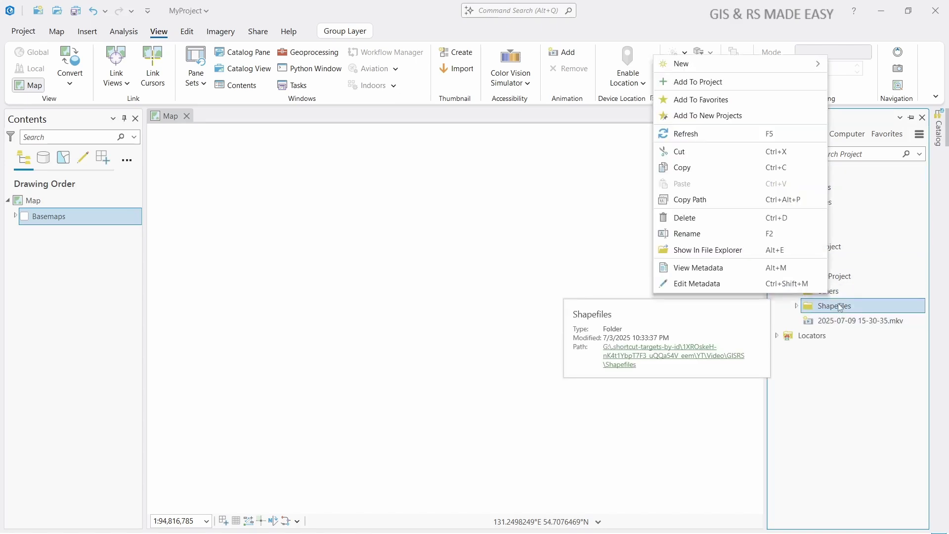
mouse_move(691, 64)
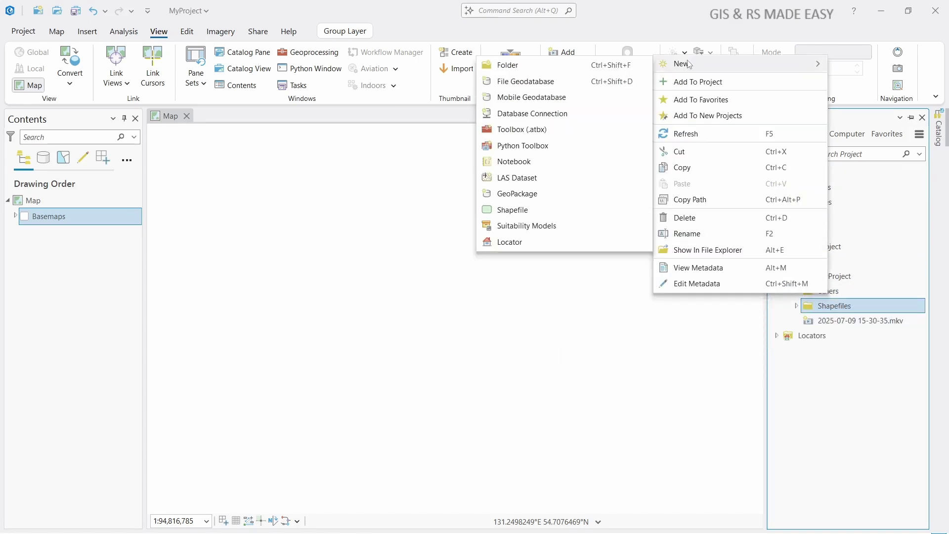
left_click(529, 209)
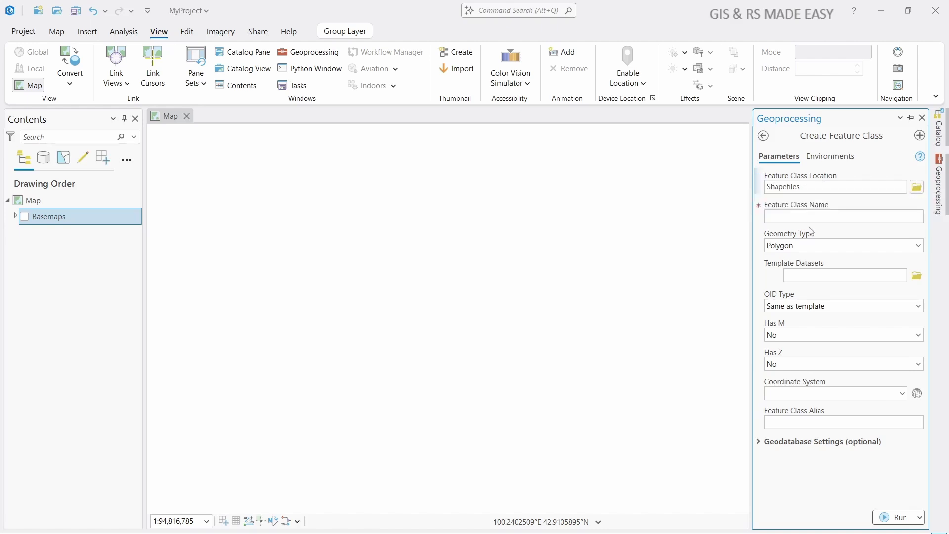
- Create the polygon shapefile poly with the current map's coordinate system, and move its layer above Basemaps in the drawing order
left_click(800, 214)
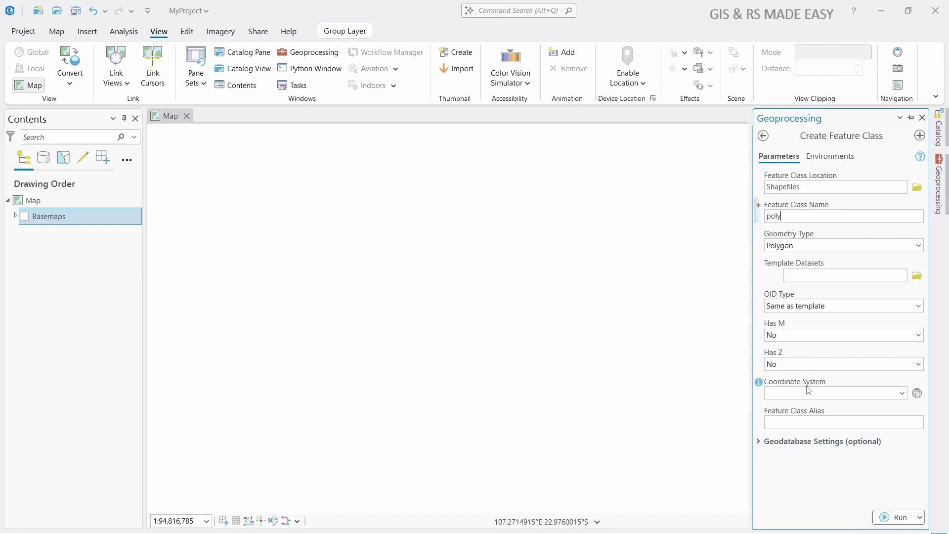
left_click(904, 394)
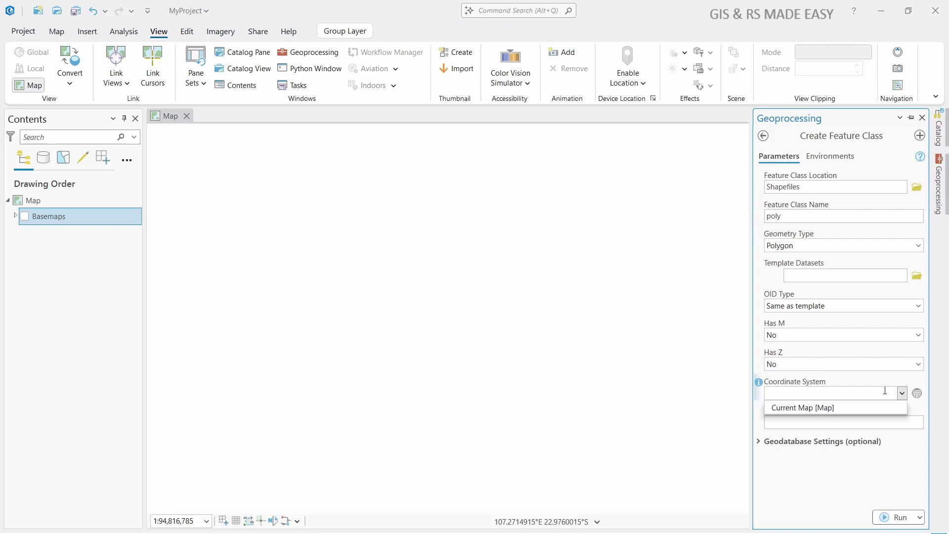
left_click(803, 408)
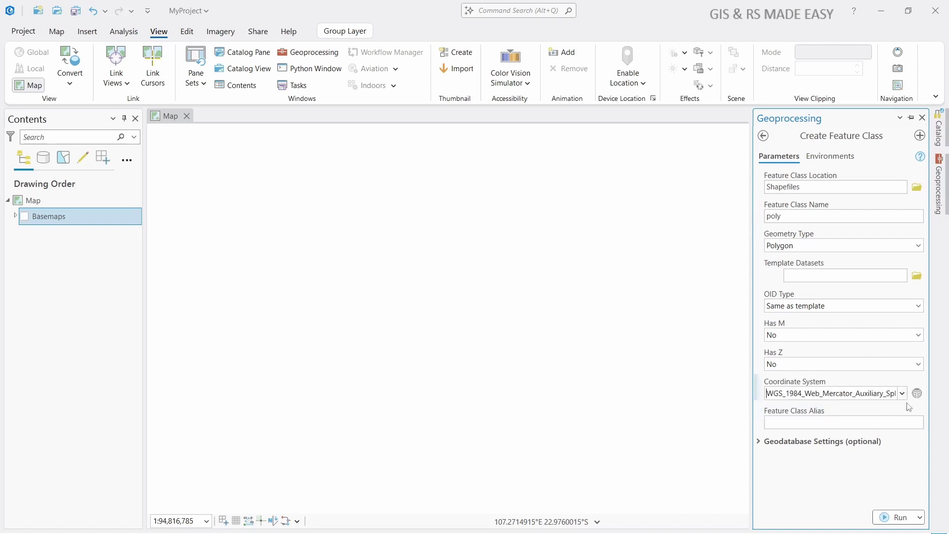
left_click(897, 517)
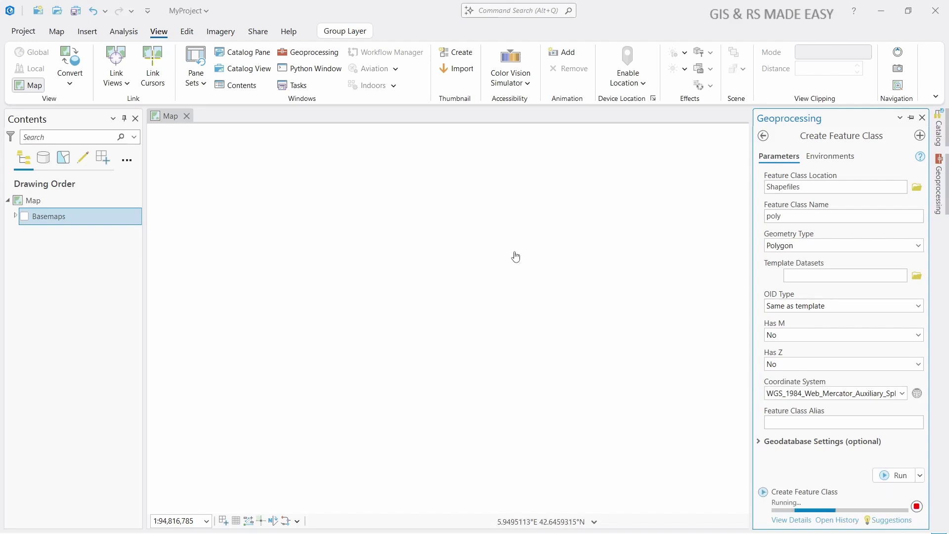
left_click(922, 118)
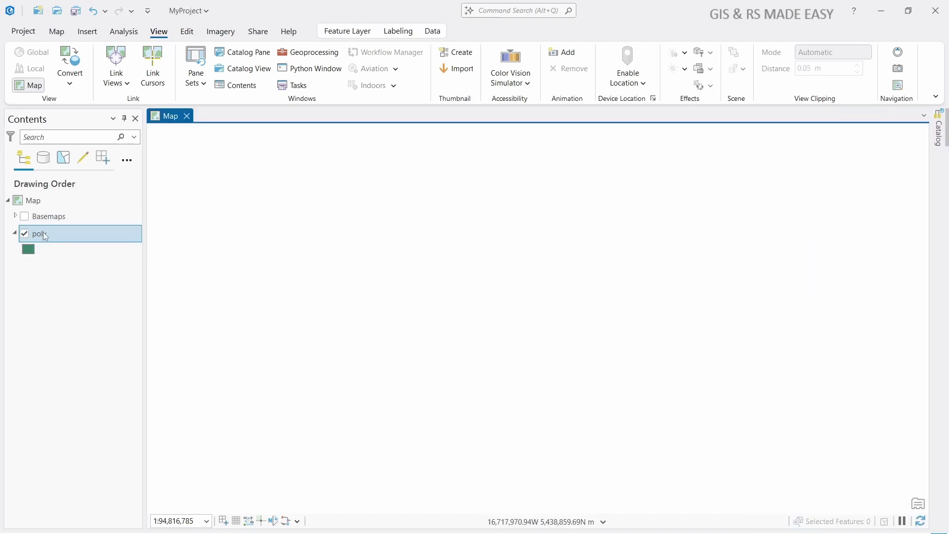
left_click_drag(45, 236, 83, 215)
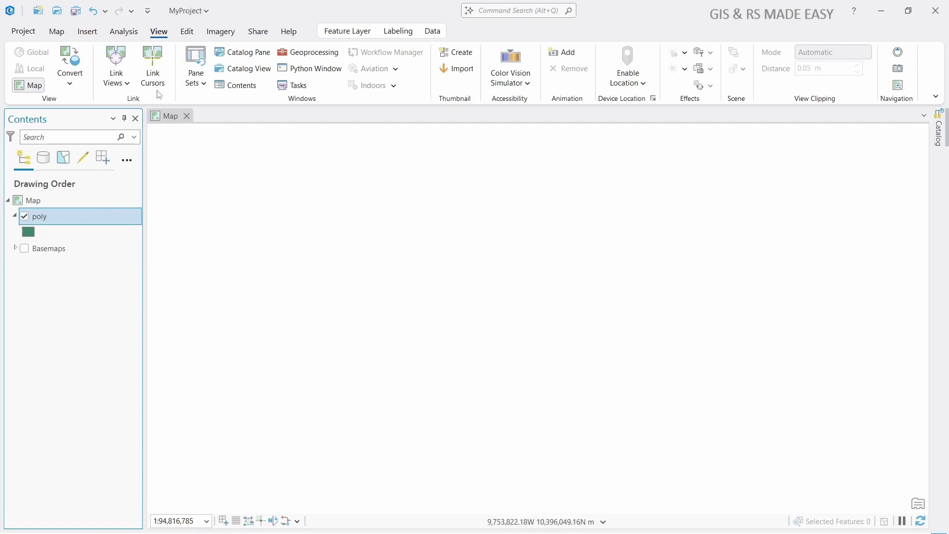
- Create a rounded, many-sided polygon feature from the poly template in the northwest part of the map and finish the sketch
left_click(188, 31)
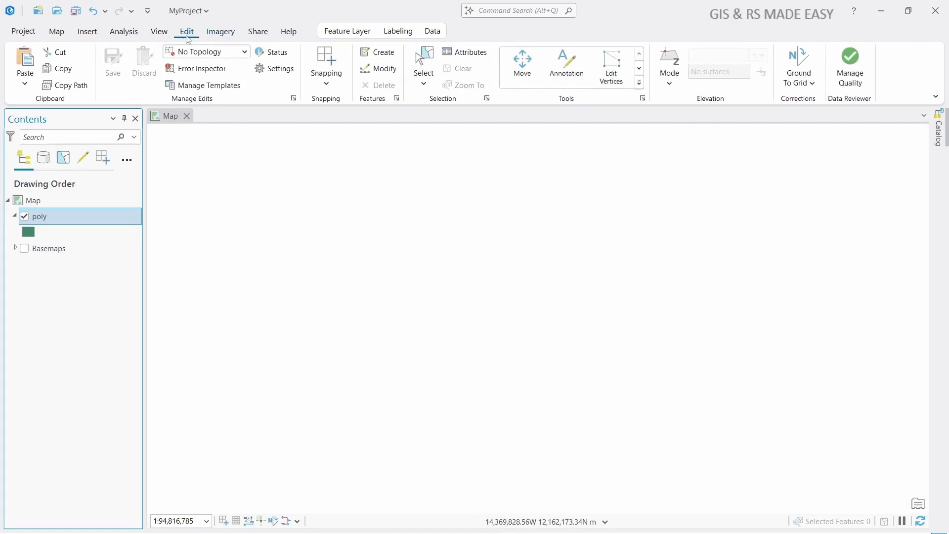
left_click(382, 56)
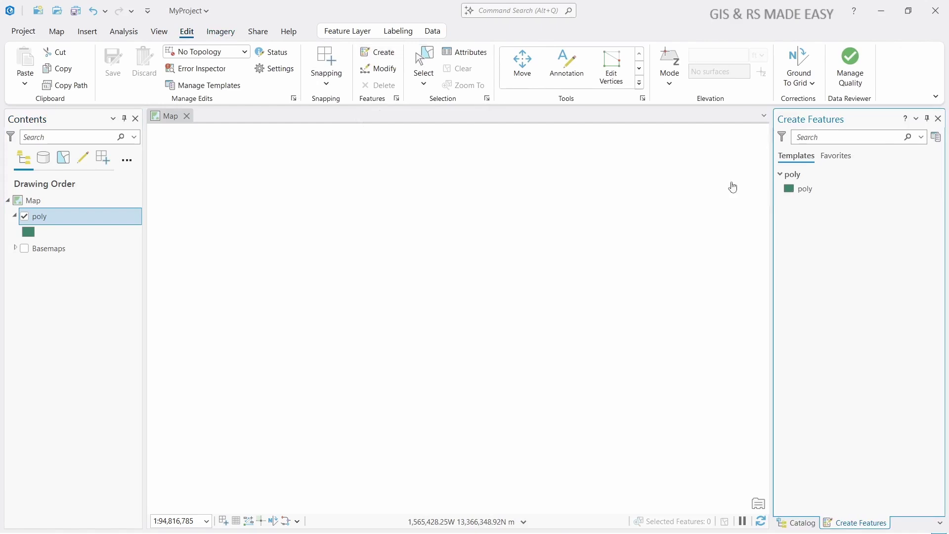
left_click(816, 195)
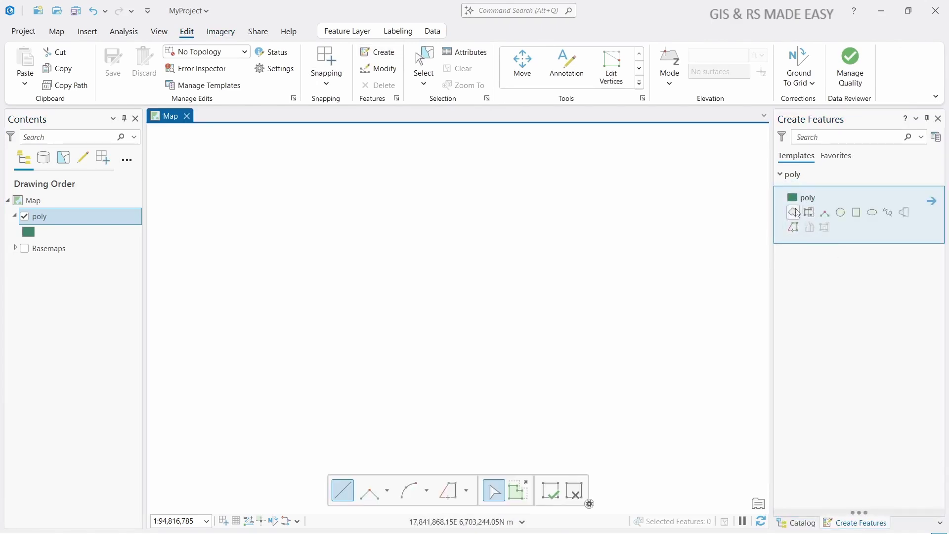
left_click(232, 192)
left_click(212, 216)
left_click(210, 241)
left_click(226, 256)
left_click(243, 261)
left_click(271, 254)
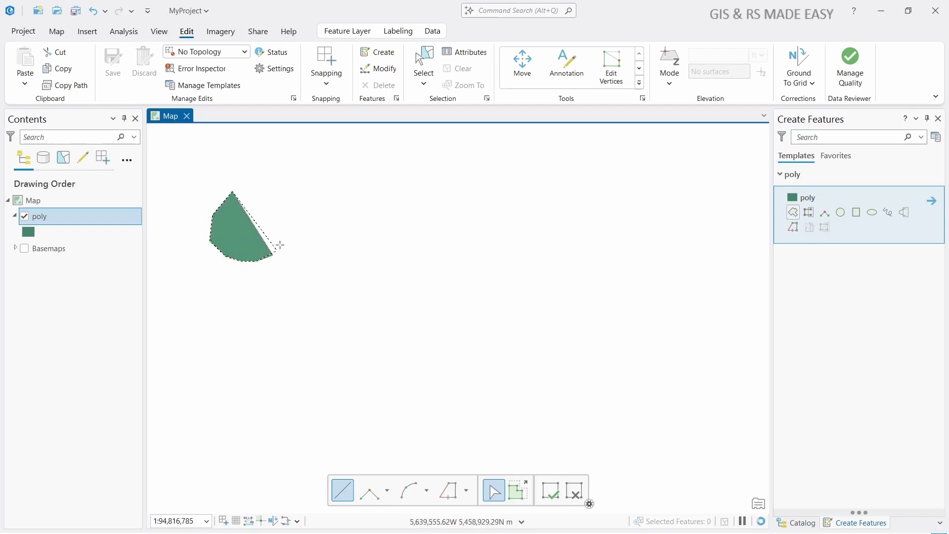
left_click(288, 229)
left_click(283, 217)
left_click(271, 202)
left_click(267, 190)
left_click(267, 185)
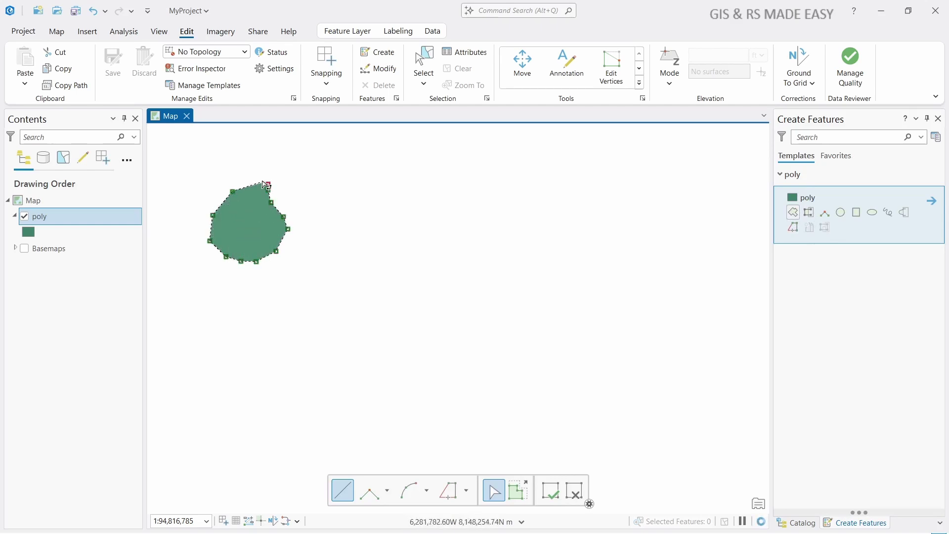
left_click(256, 178)
right_click(257, 180)
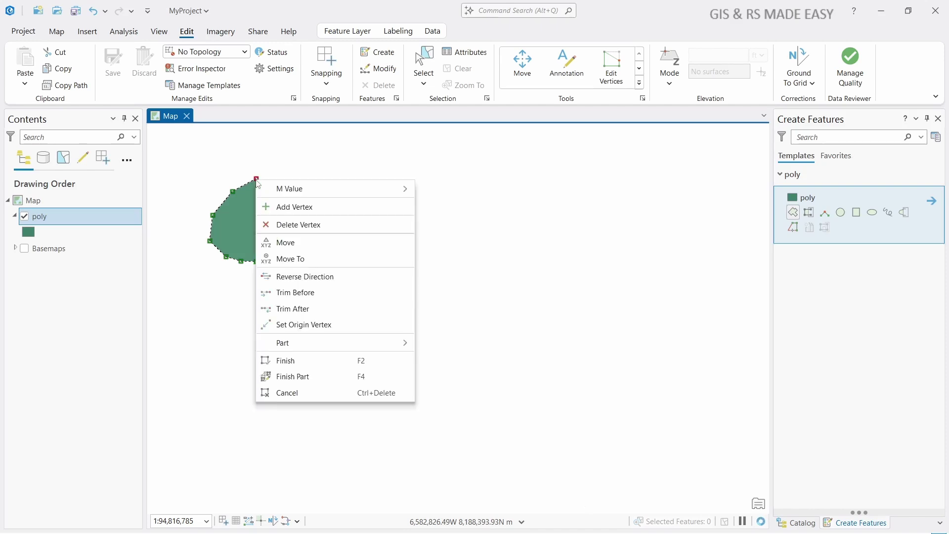
left_click(295, 360)
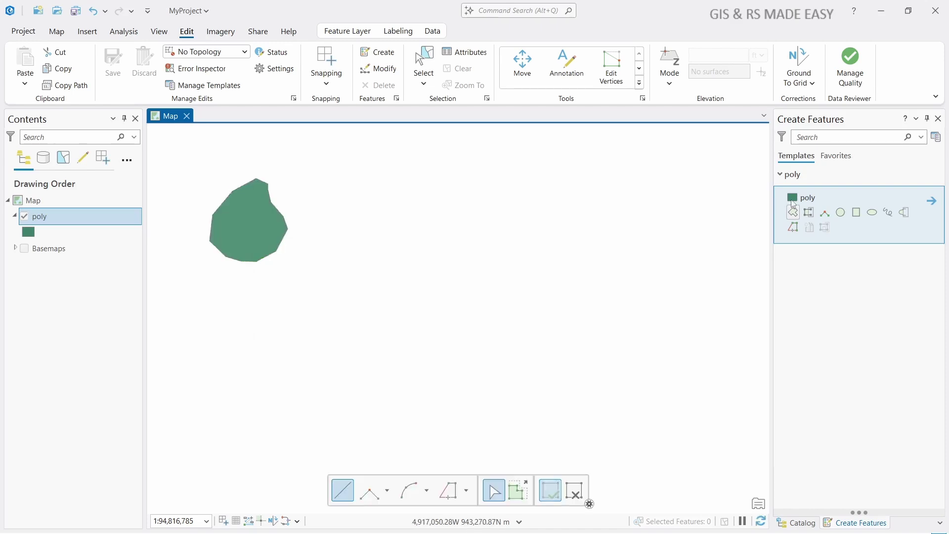
- Draw and finish a J-shaped polygon feature in the poly layer, southeast of the first polygon
left_click(373, 353)
left_click(431, 352)
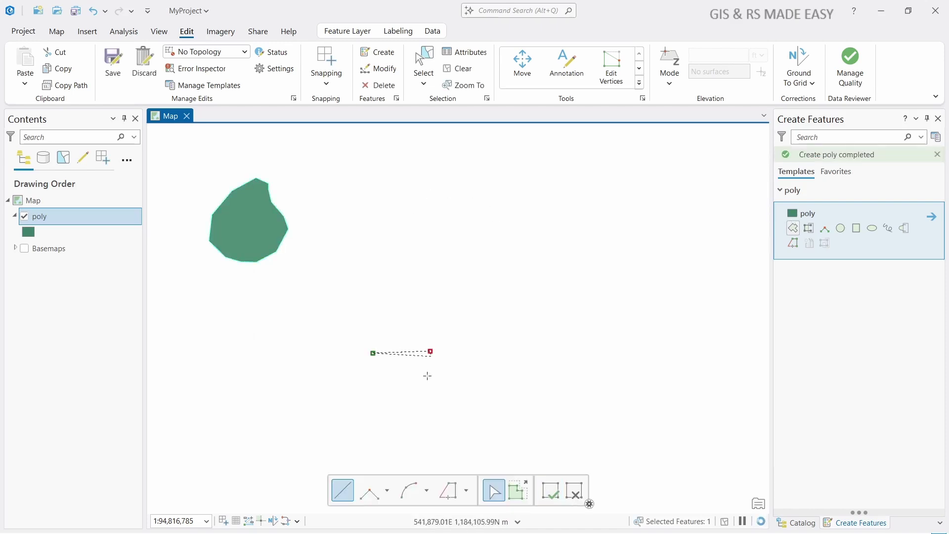
left_click(433, 421)
left_click(398, 439)
left_click(365, 440)
left_click(342, 425)
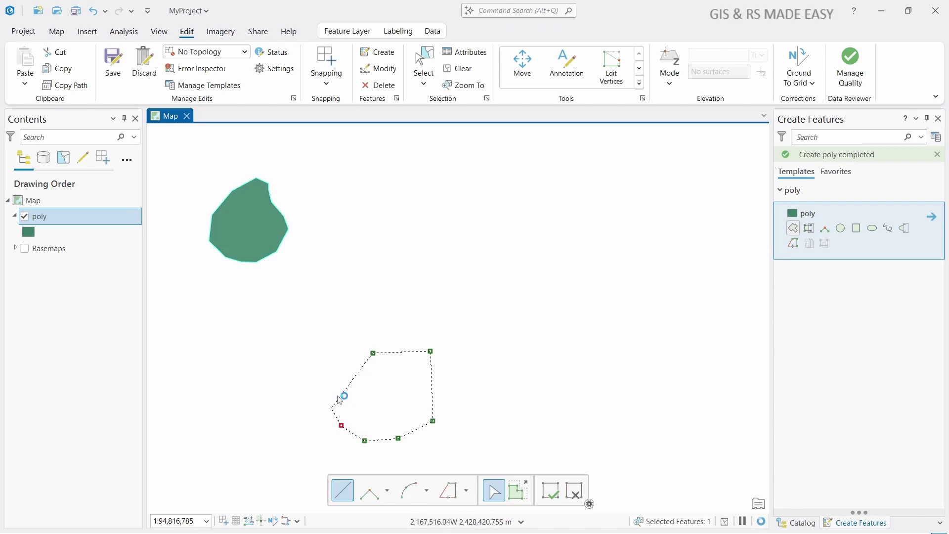
left_click(337, 396)
left_click(366, 396)
left_click(381, 406)
left_click(390, 405)
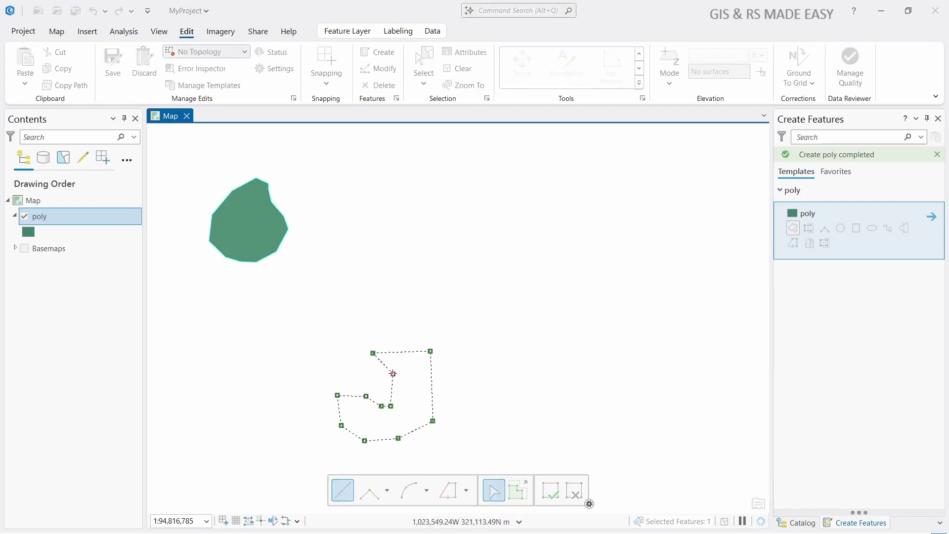
left_click(393, 374)
right_click(393, 374)
left_click(439, 328)
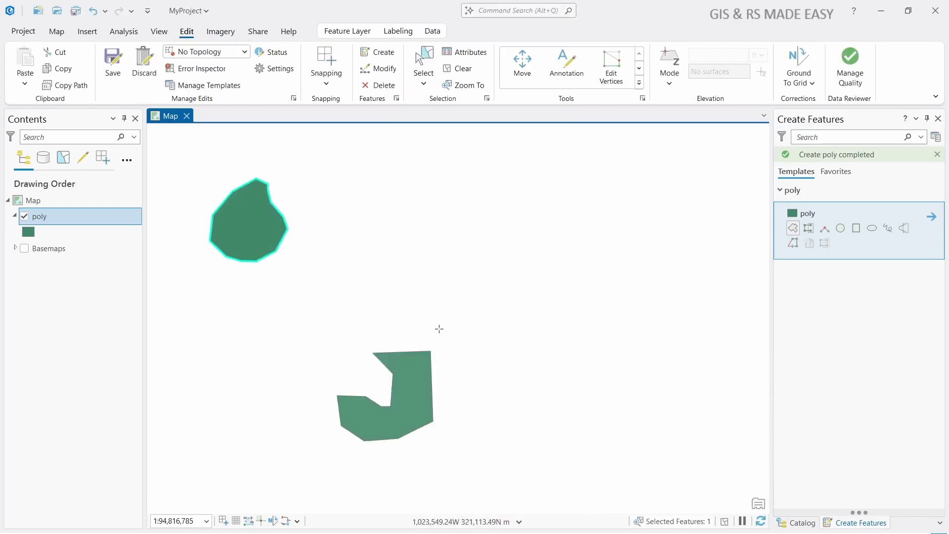
- Add two circle features to the poly layer: a small one northeast of the first polygon and a larger one in the map's east
left_click(841, 228)
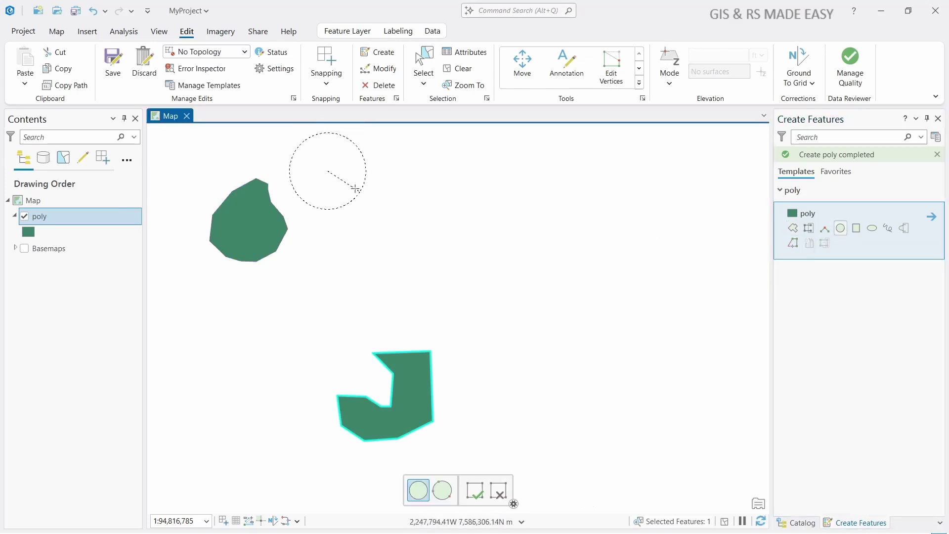
key("Escape")
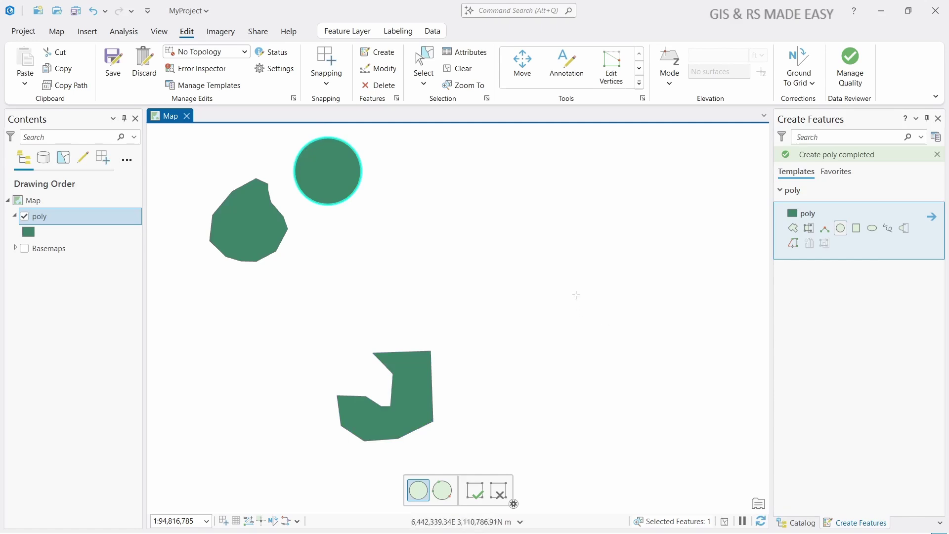
left_click(617, 308)
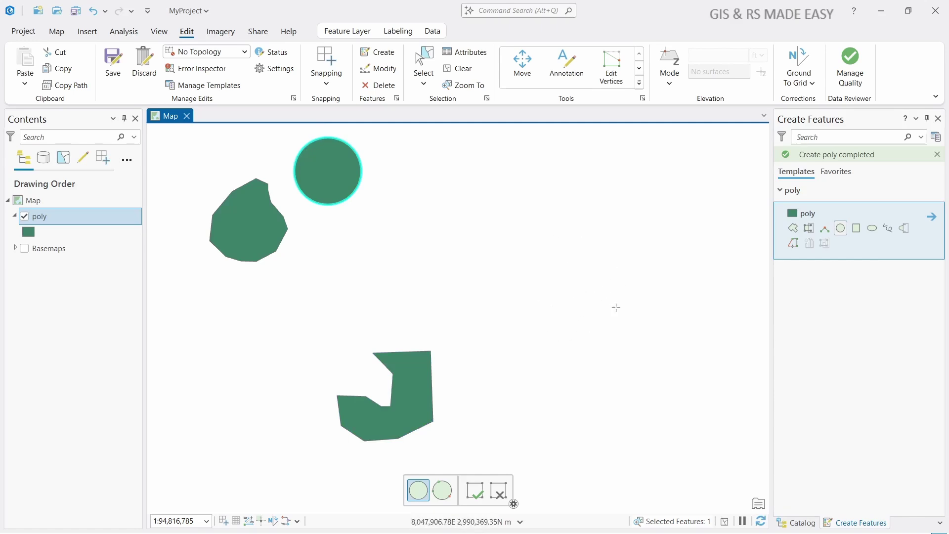
- Add three rectangle features to the poly layer: a wide one near the map's centre and tilted ones above and below the larger circle
left_click(857, 228)
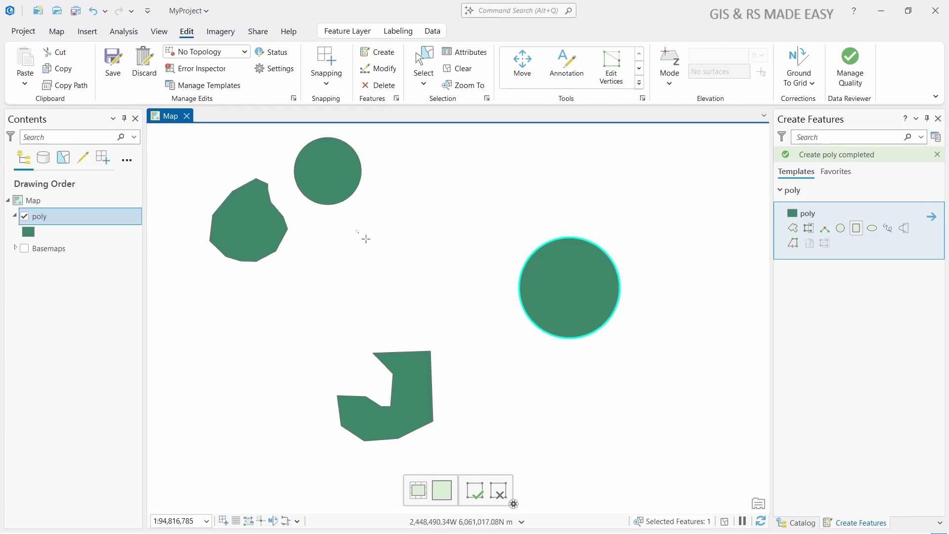
left_click(480, 231)
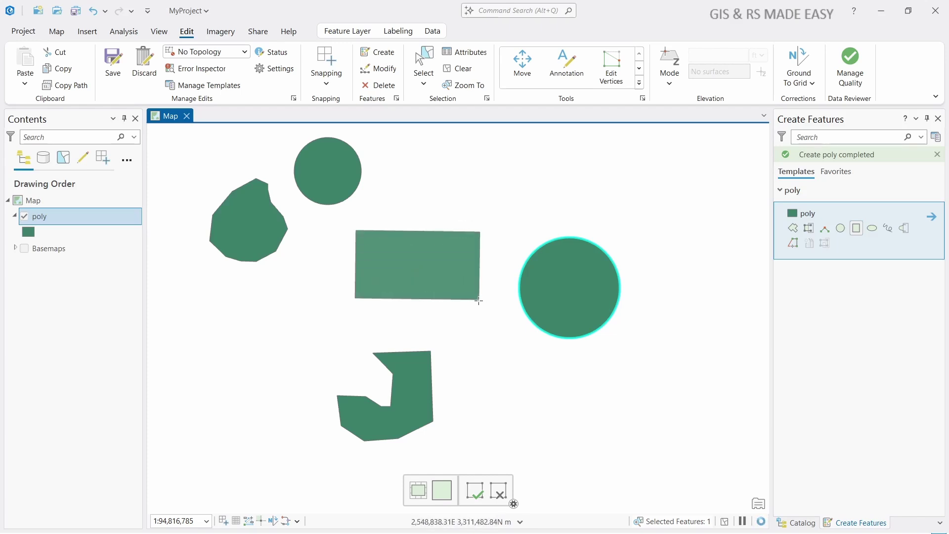
left_click(478, 300)
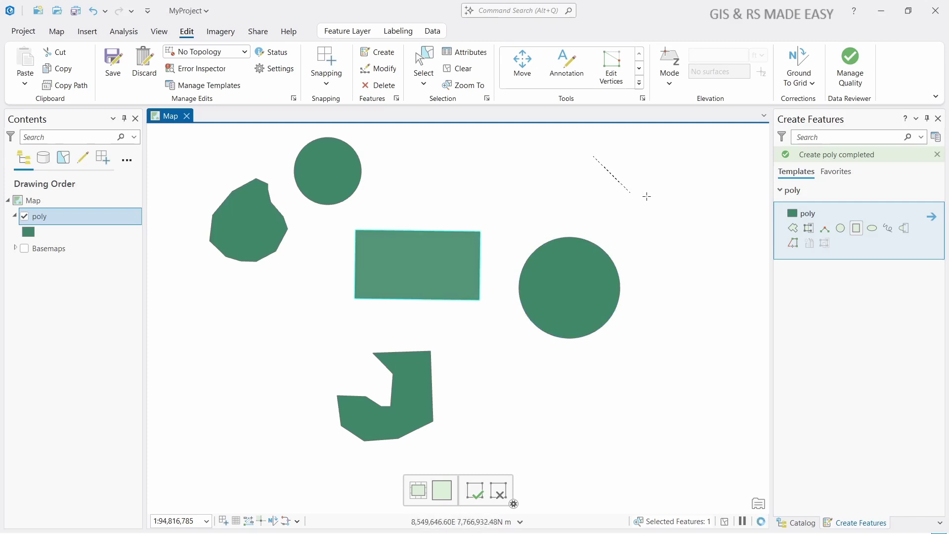
left_click(650, 176)
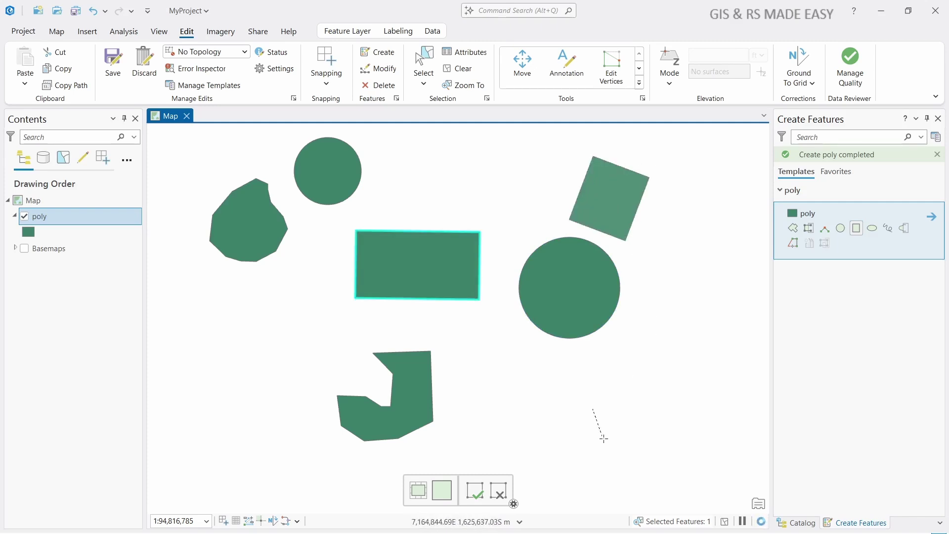
left_click(642, 466)
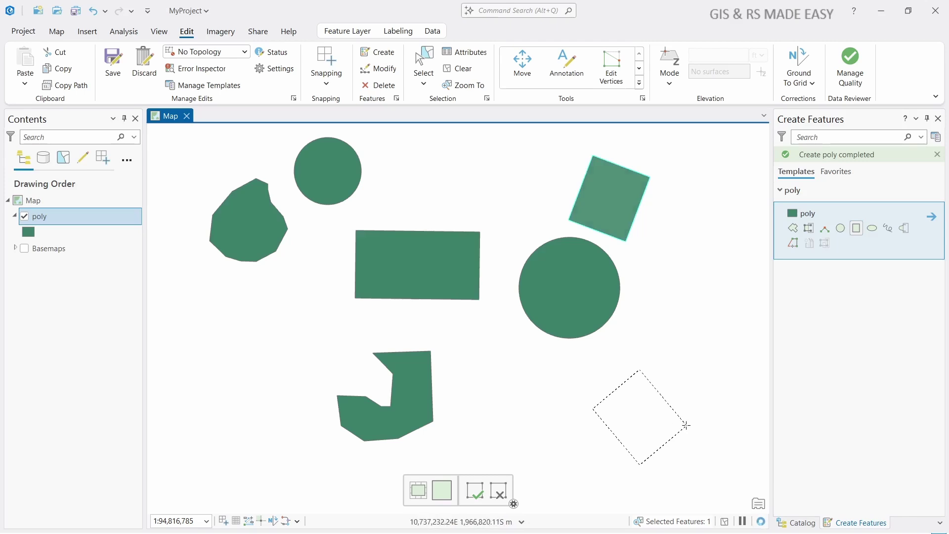
left_click(687, 424)
- Add two tilted ellipse features to the poly layer: one east of the small circle and one in the map's southwest
left_click(873, 229)
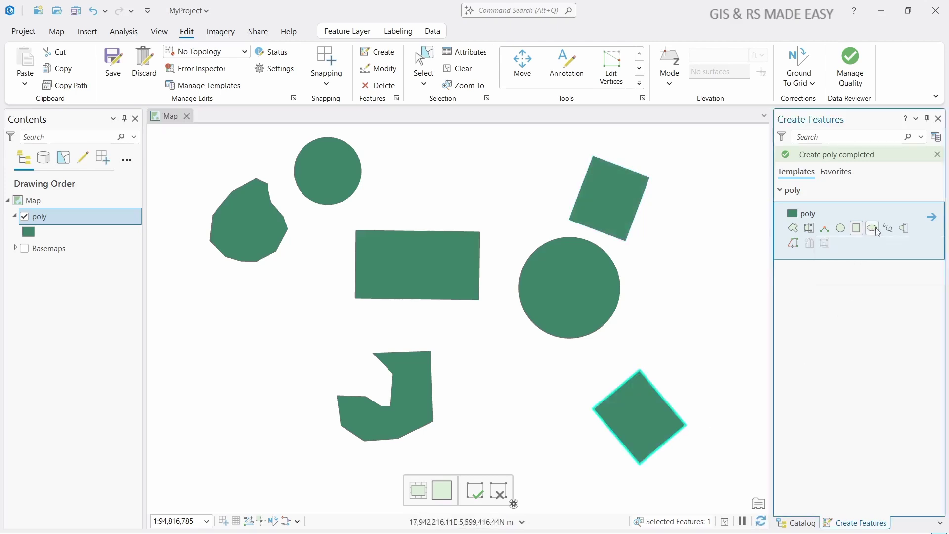
left_click(413, 157)
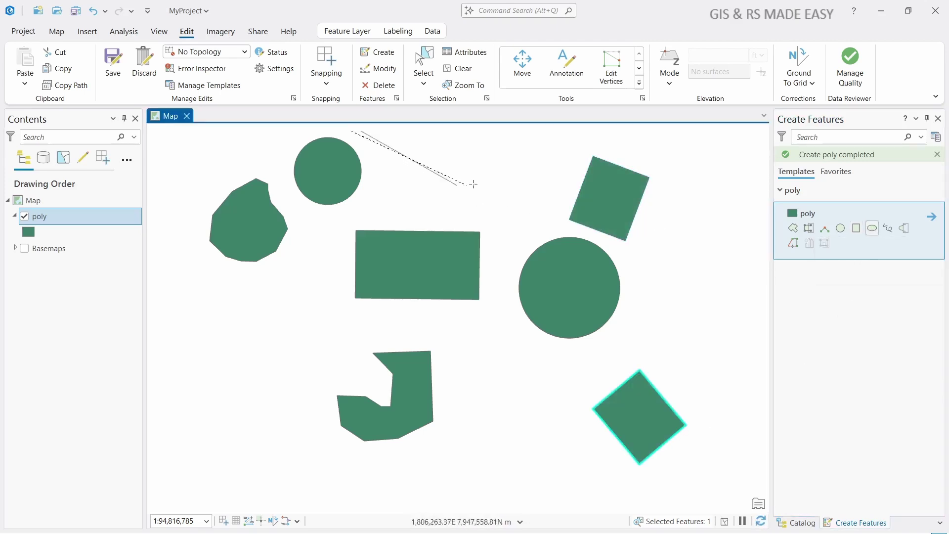
left_click(440, 137)
left_click(459, 154)
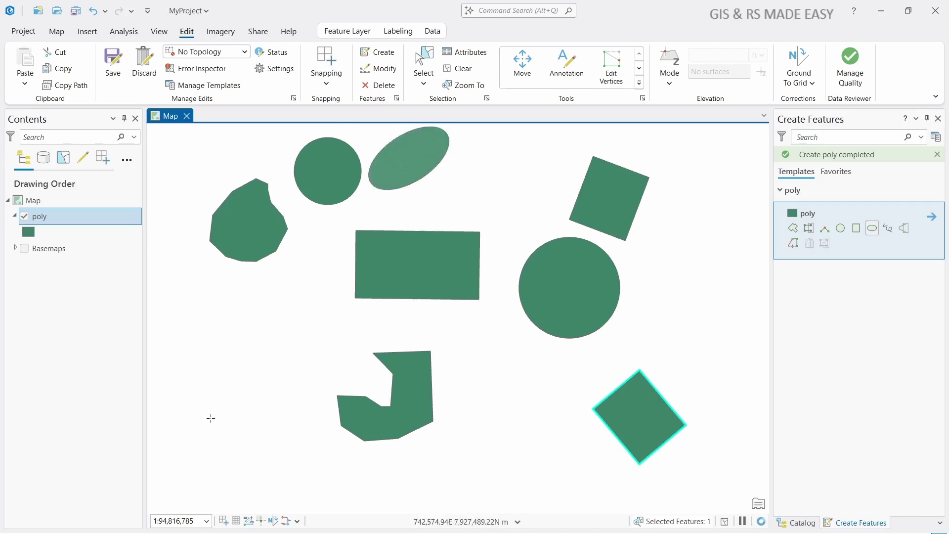
left_click(173, 435)
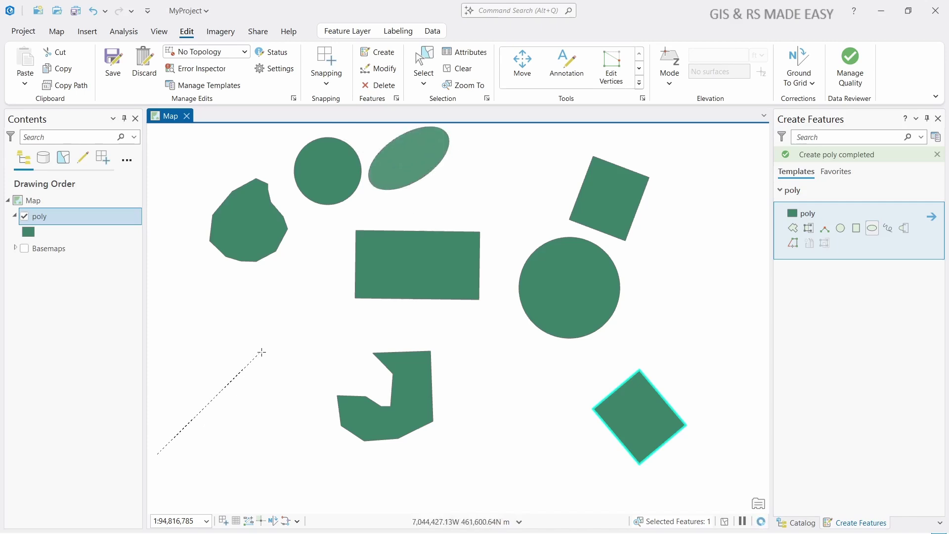
left_click(243, 373)
left_click(265, 394)
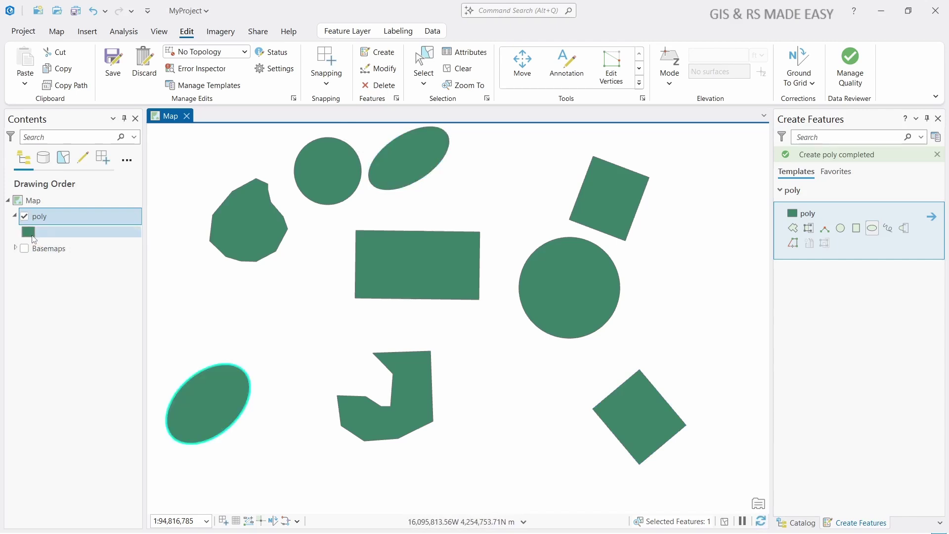
- Symbolize the poly layer with the thicker solid Black Outline gallery symbol and save all edits
left_click(28, 231)
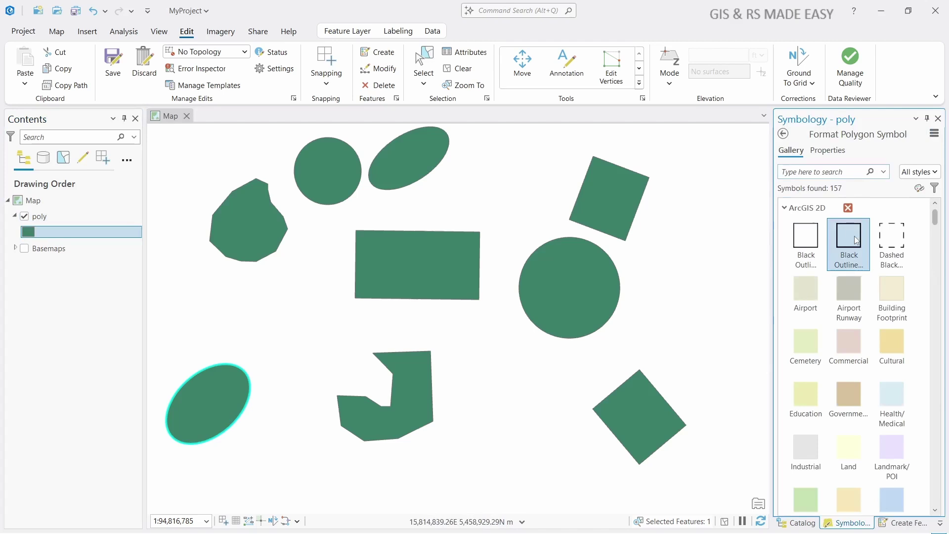
left_click(869, 241)
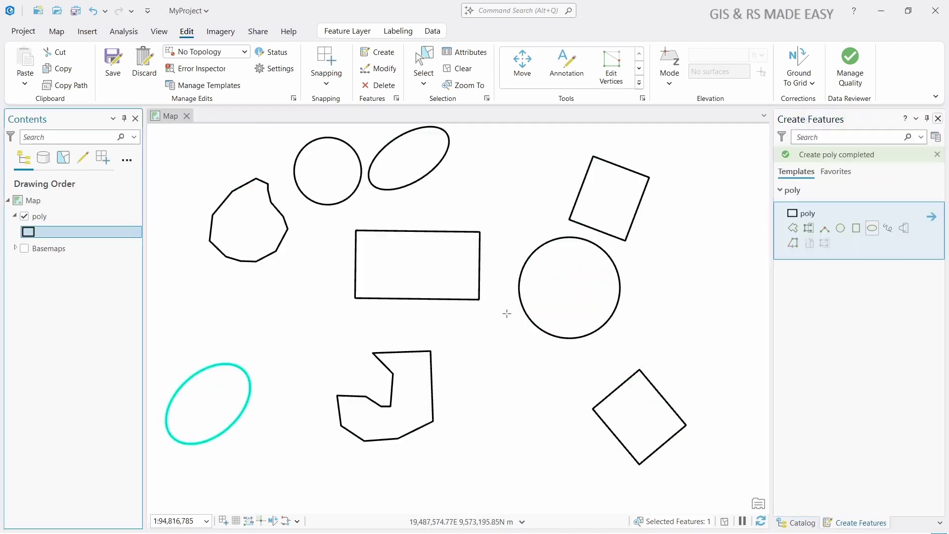
left_click(114, 65)
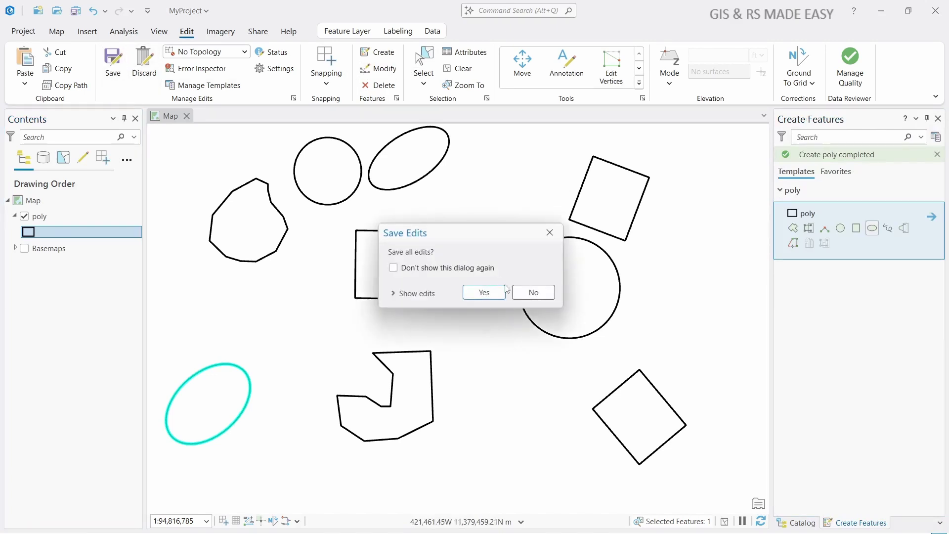
left_click(490, 292)
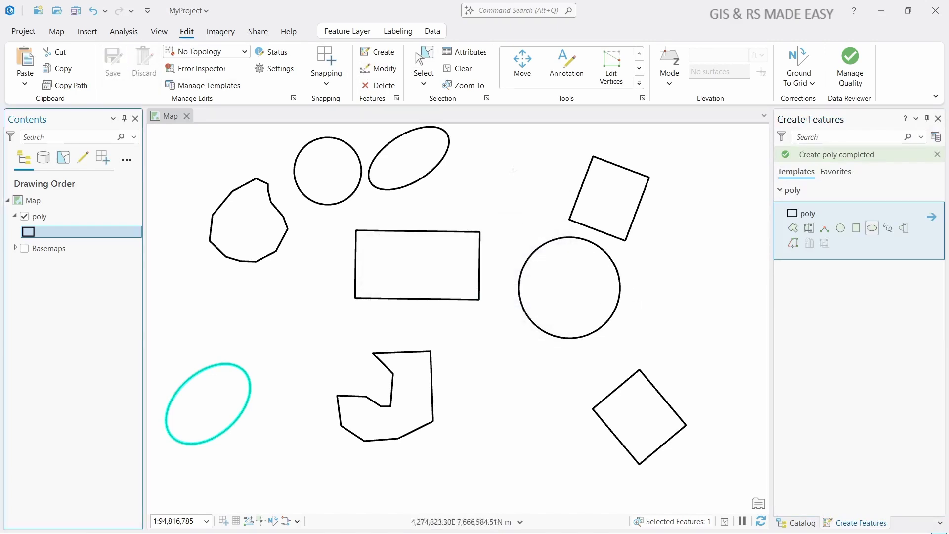
- Clear the feature selection and close Create Features
scroll(534, 100, "up", 4)
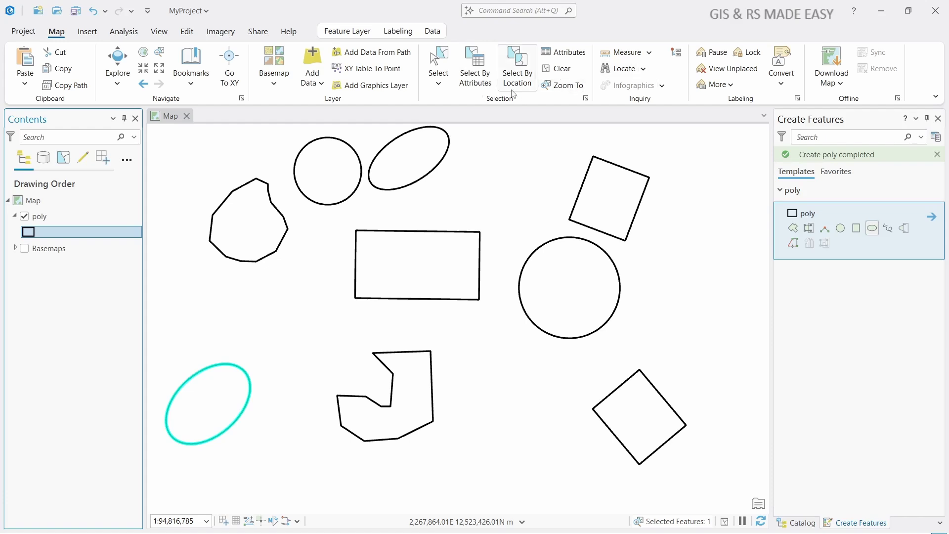
left_click(563, 71)
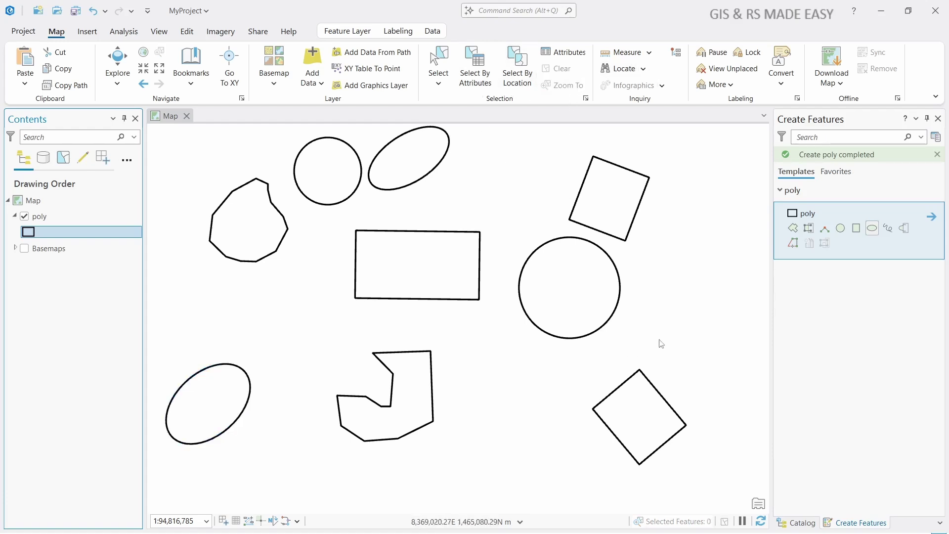
left_click(937, 119)
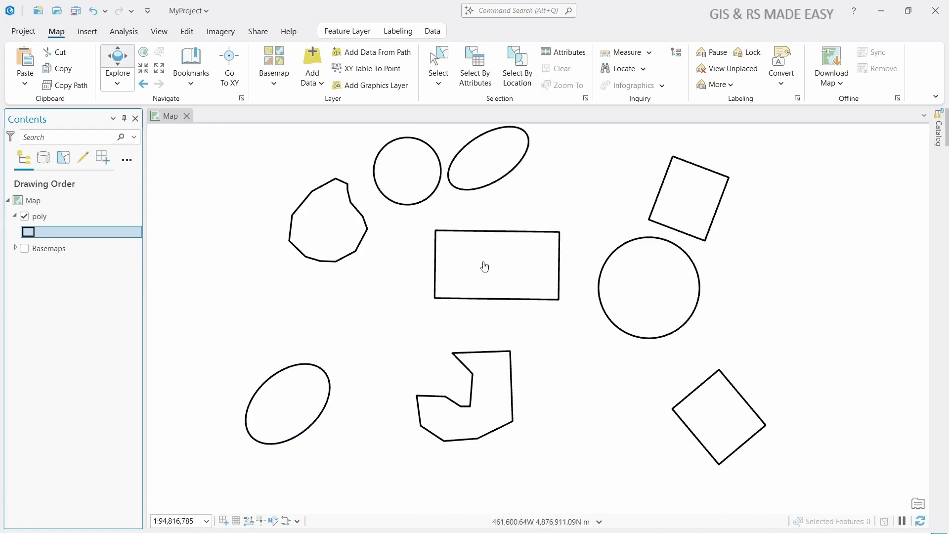
left_click_drag(504, 218, 530, 252)
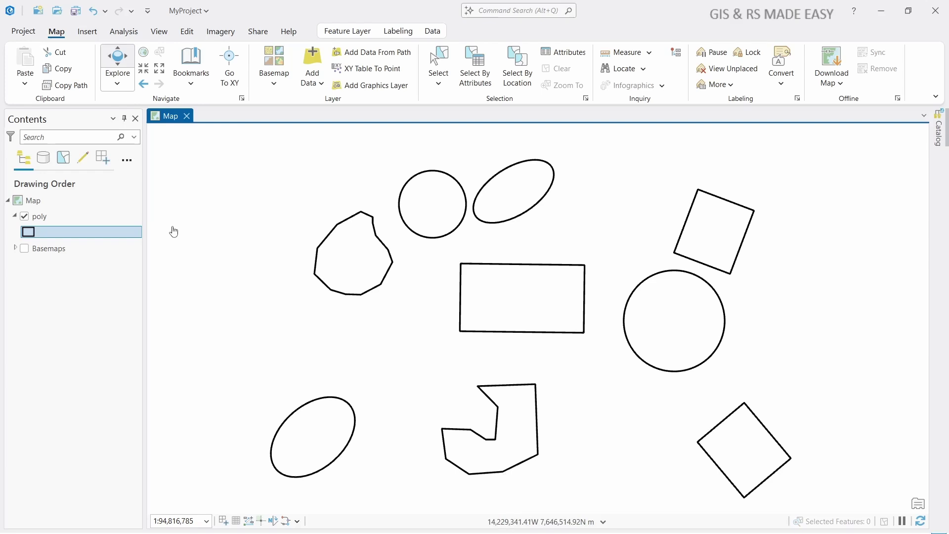
- Search the geoprocessing tools for "feature to po" and open the Feature To Point tool
left_click(121, 33)
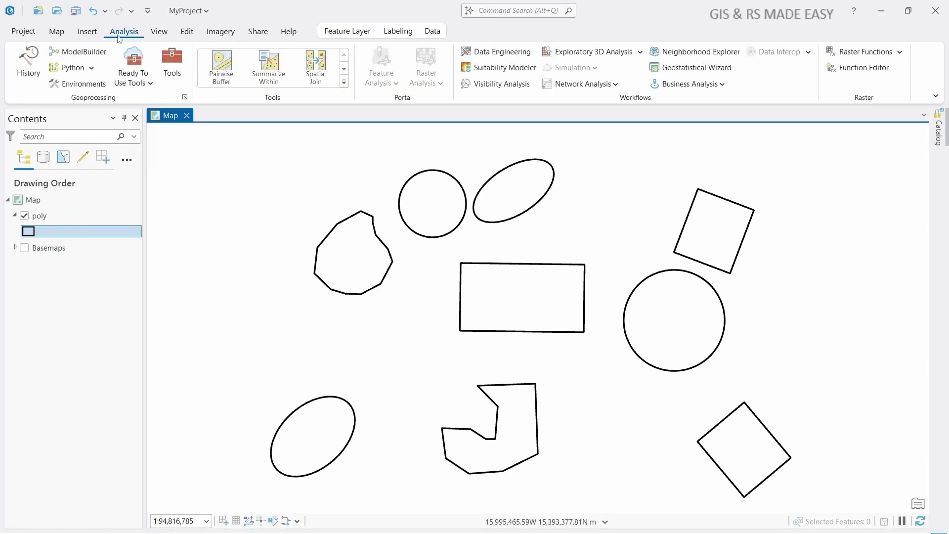
left_click(175, 80)
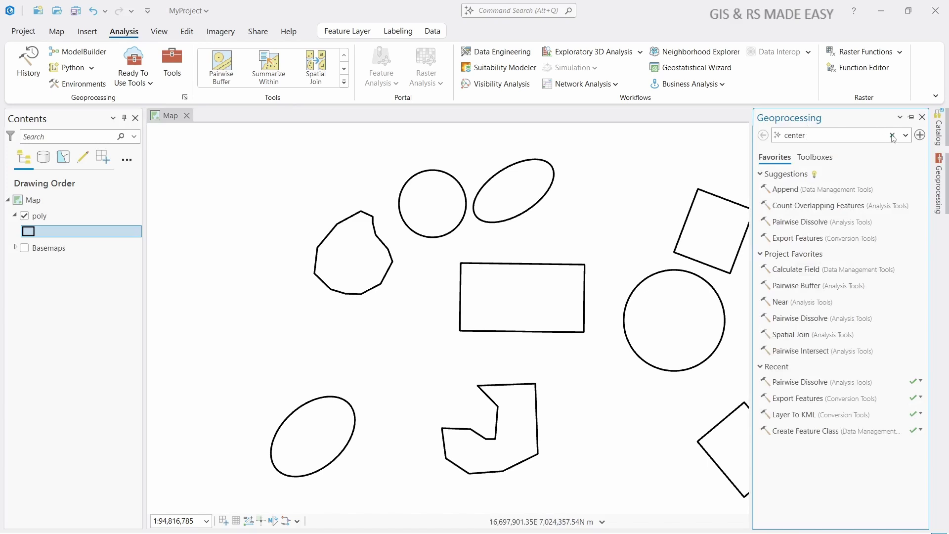
left_click(893, 135)
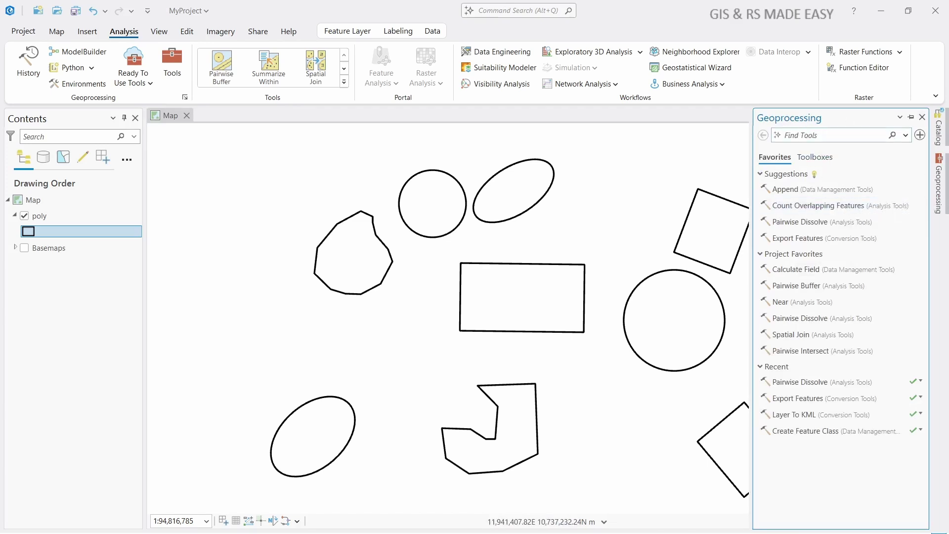
type("feature t")
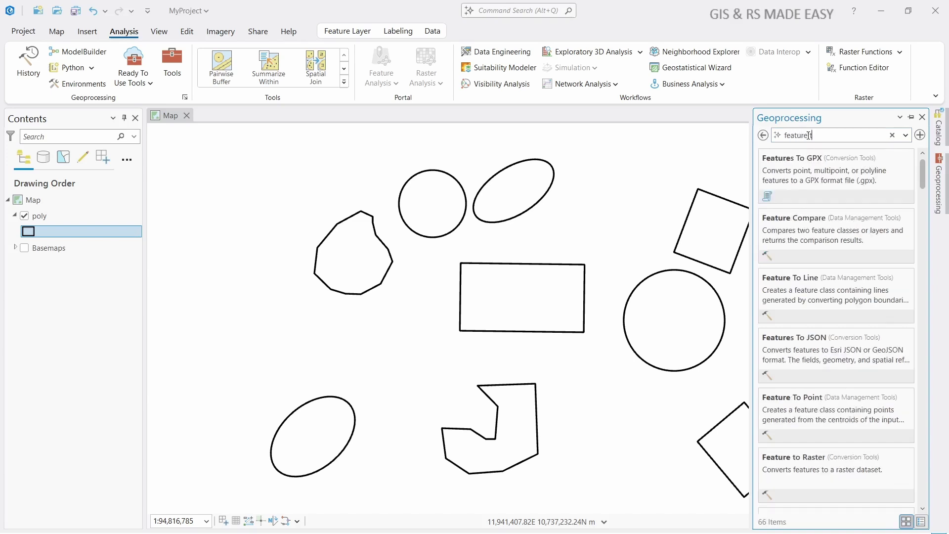
type("o po")
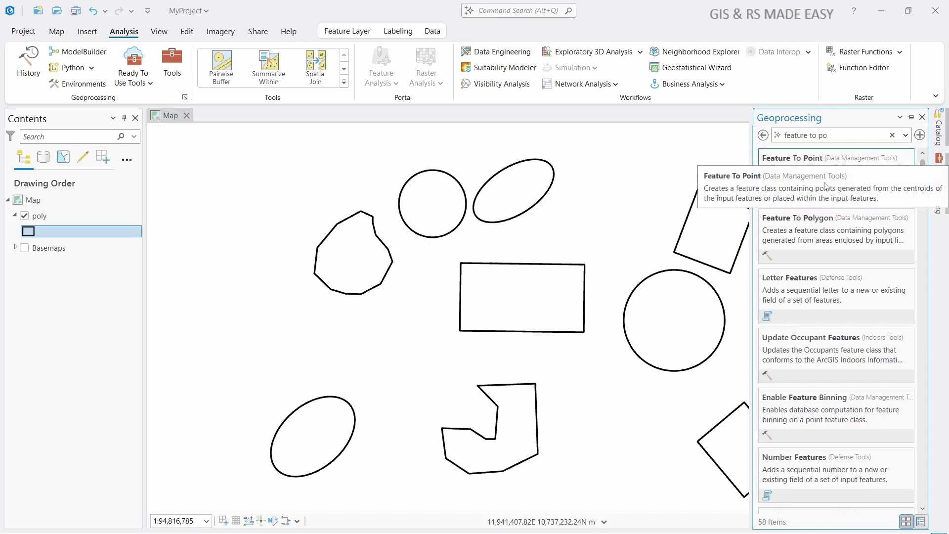
left_click(791, 161)
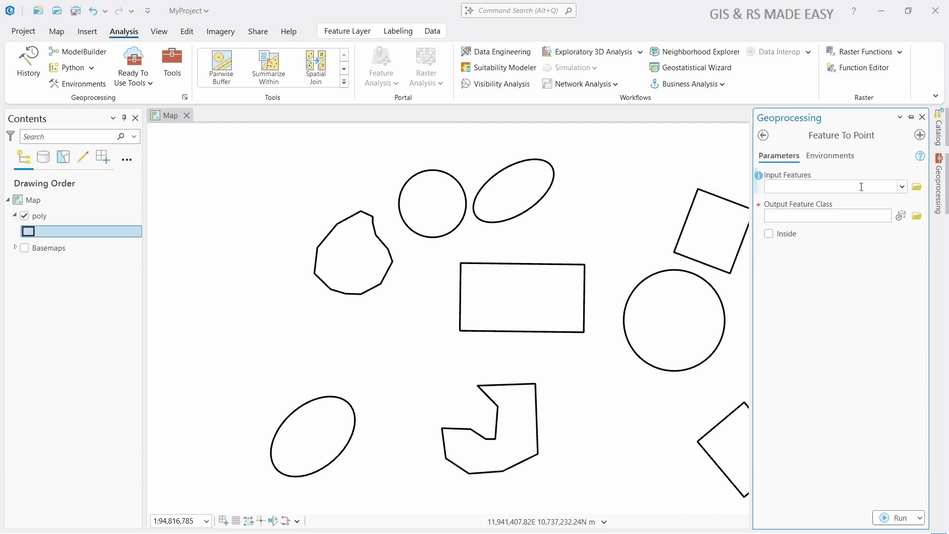
- Set poly as the input features and name the output feature class poly_centroid in MyProject.gdb
left_click(902, 186)
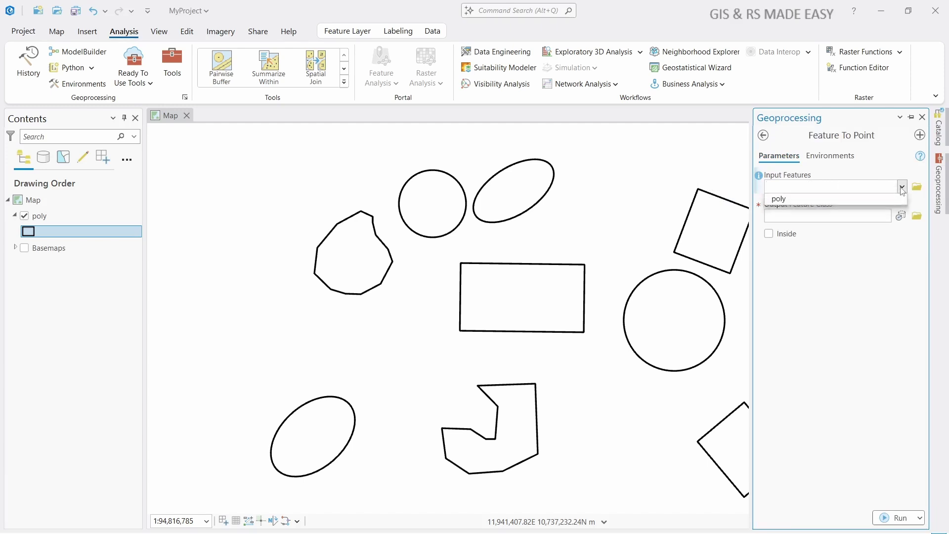
left_click(816, 201)
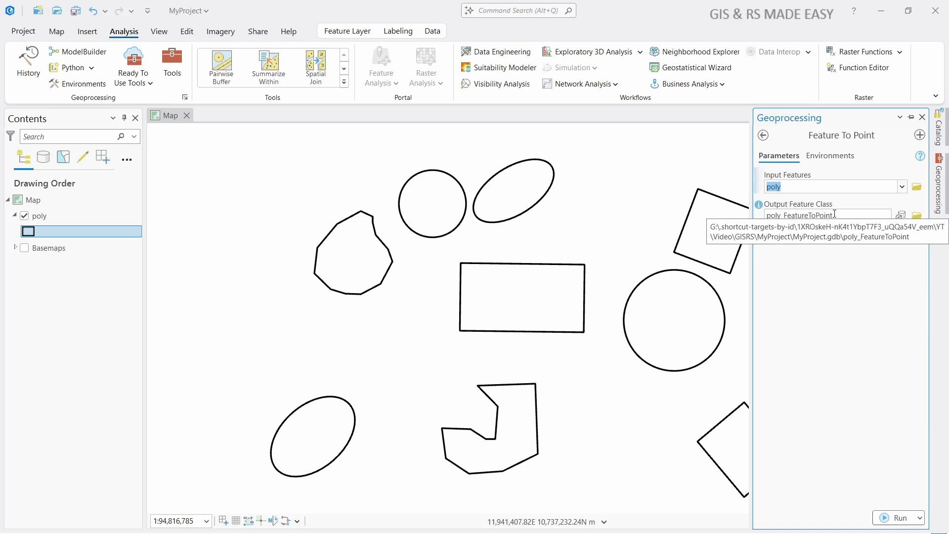
left_click(835, 214)
left_click_drag(843, 214, 889, 212)
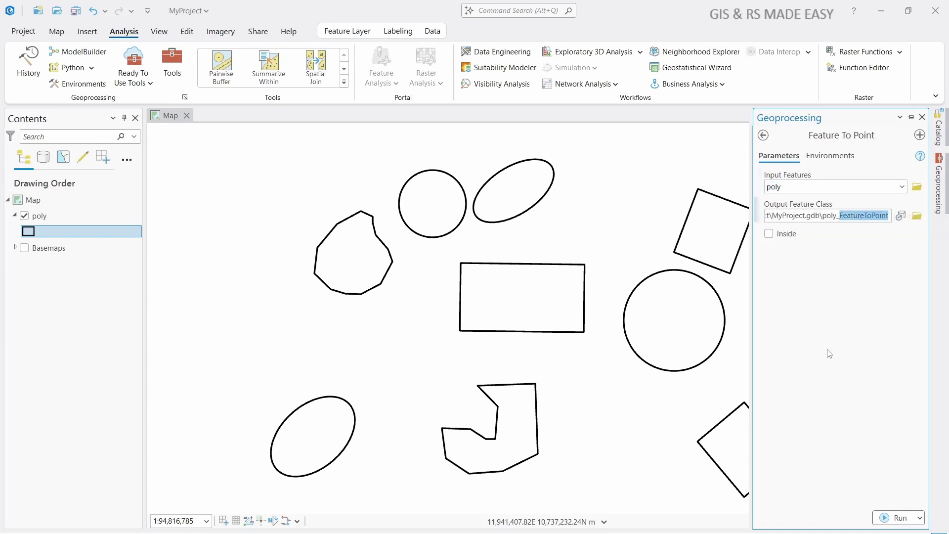
type("_centroi")
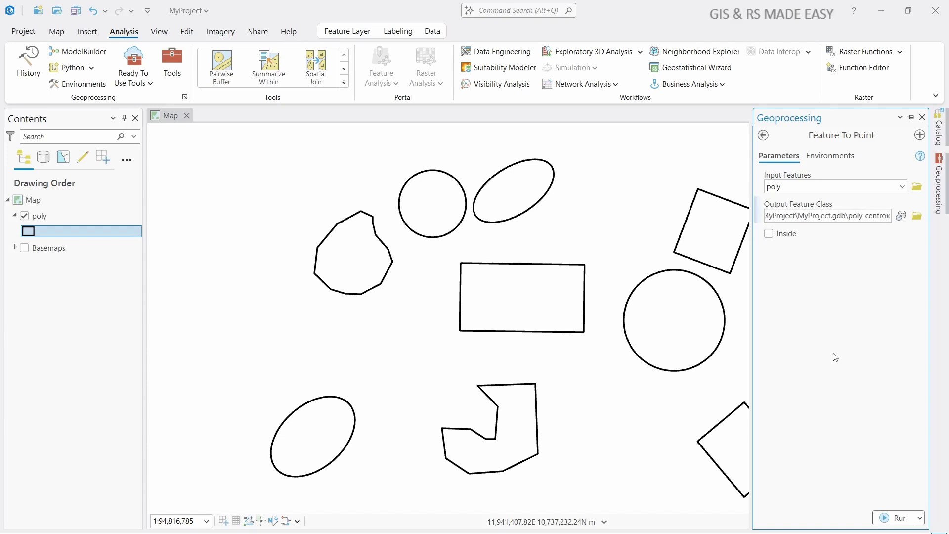
type("d")
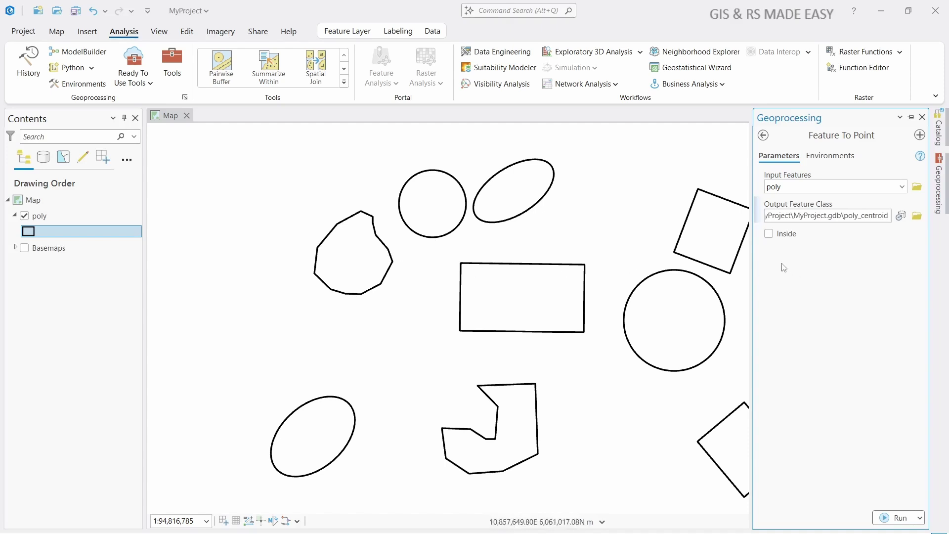
- Enable the Inside option, run Feature To Point and close Geoprocessing
left_click(769, 234)
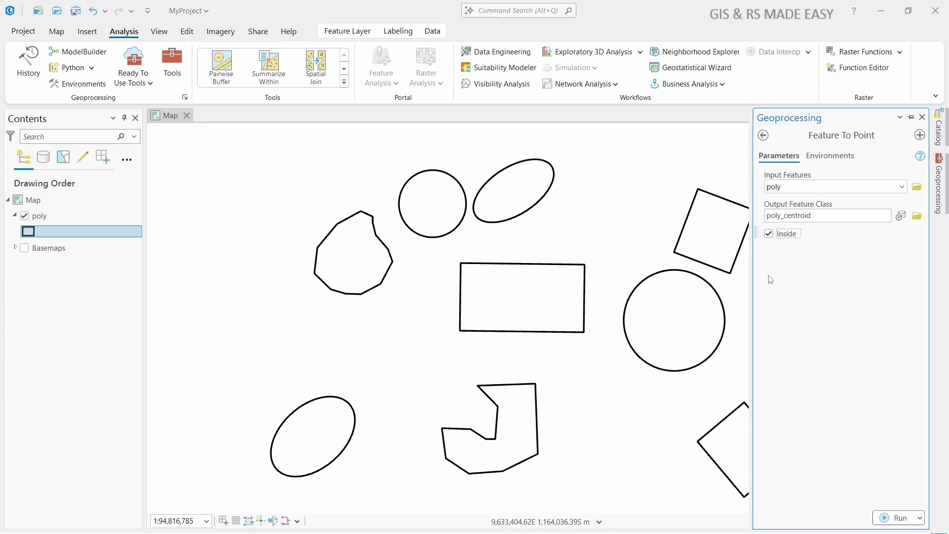
left_click(908, 518)
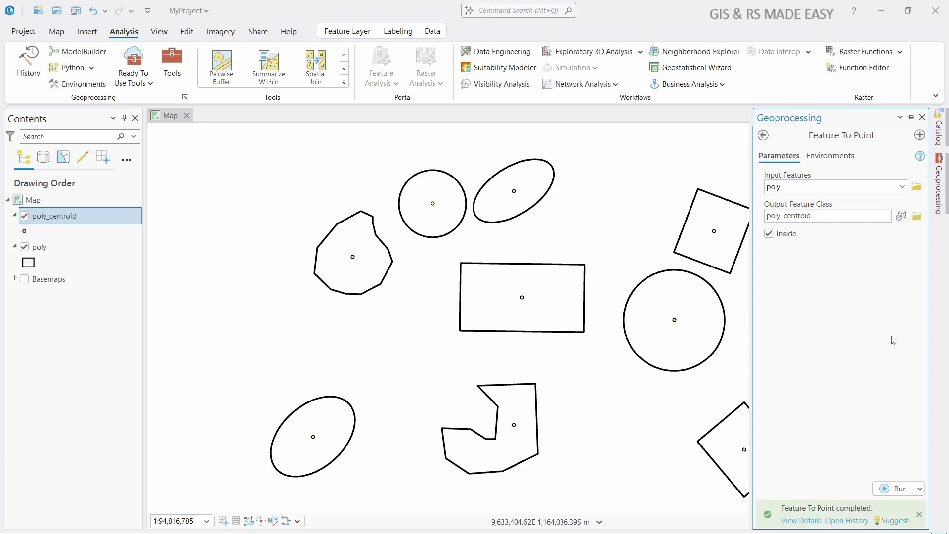
left_click(923, 118)
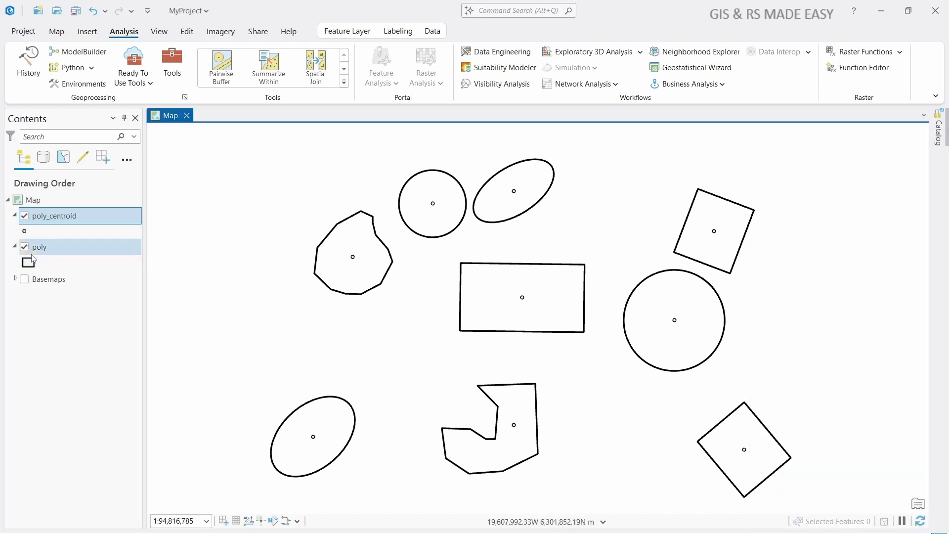
- Apply the Circle 4 gallery symbol to the poly_centroid layer
left_click(25, 231)
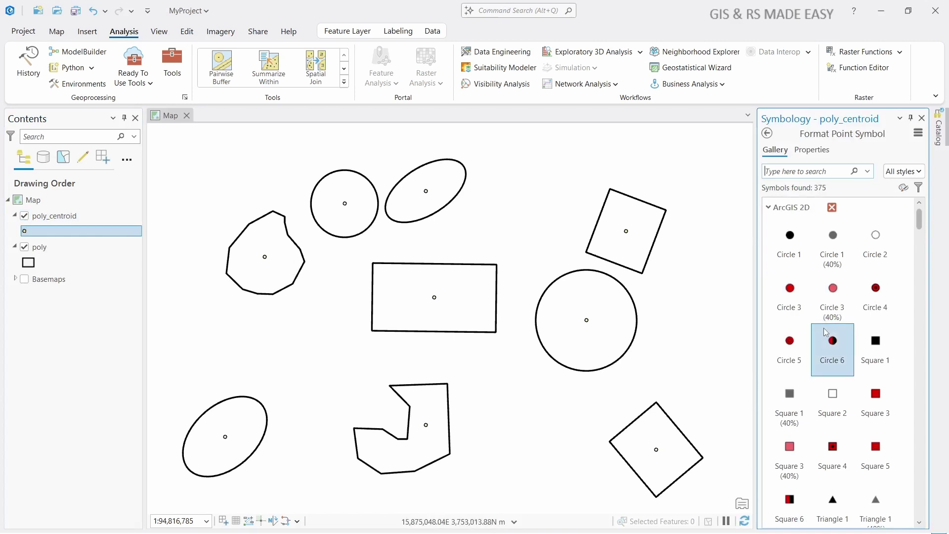
scroll(830, 340, "down", 3)
scroll(824, 341, "up", 3)
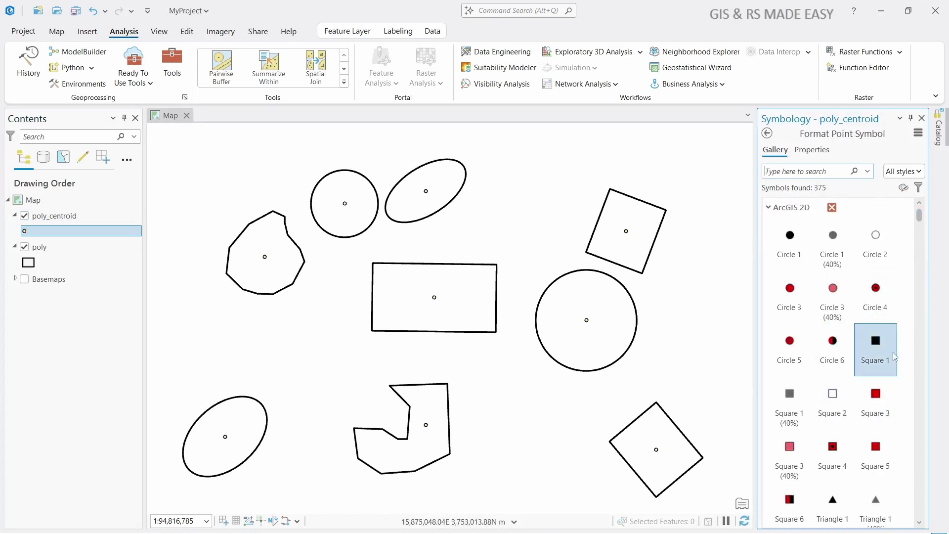
left_click(877, 291)
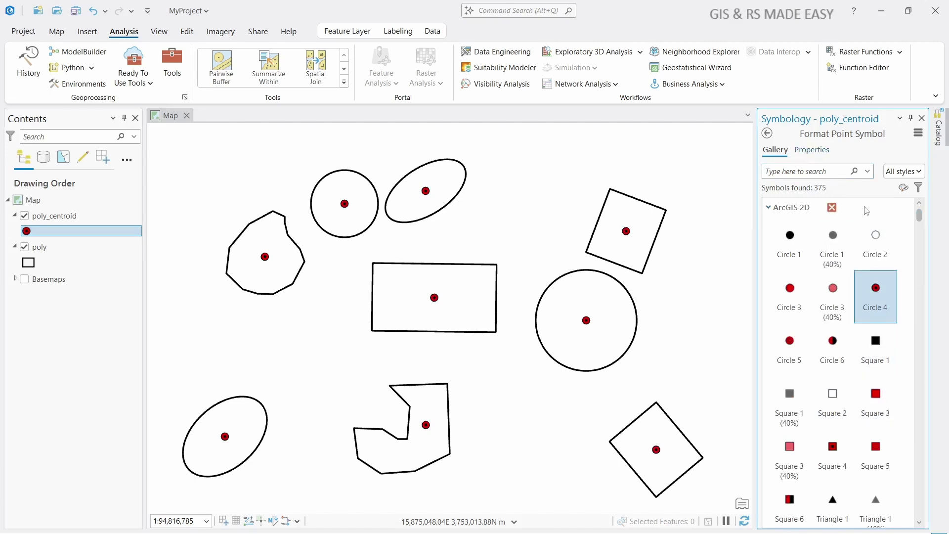
- Set the poly_centroid symbol size to 20 pt, apply the change and close the symbology settings
left_click(811, 151)
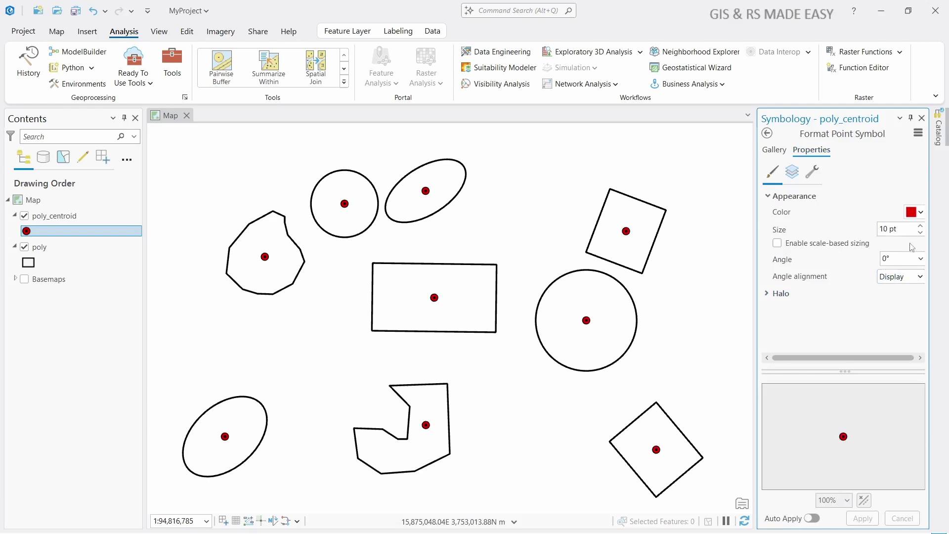
left_click(921, 226)
left_click(921, 225)
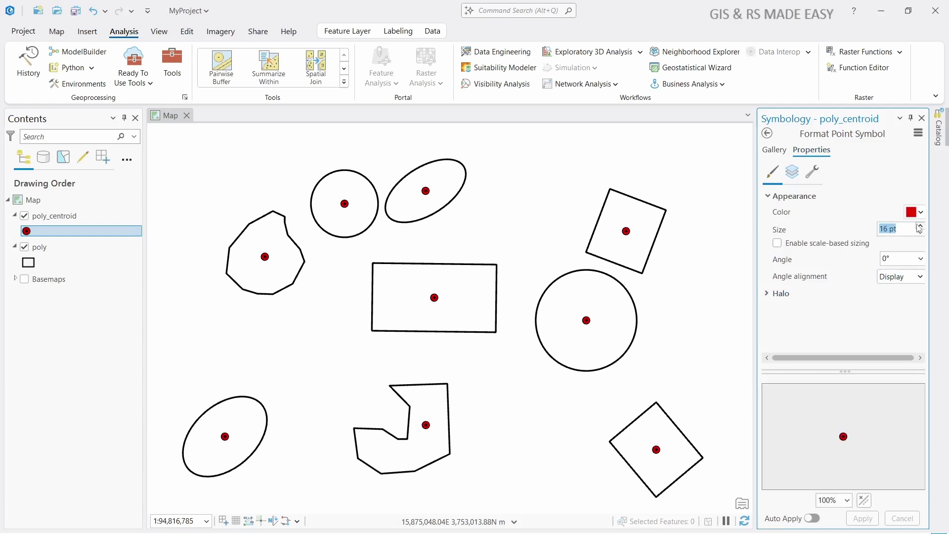
left_click(921, 226)
left_click(921, 226)
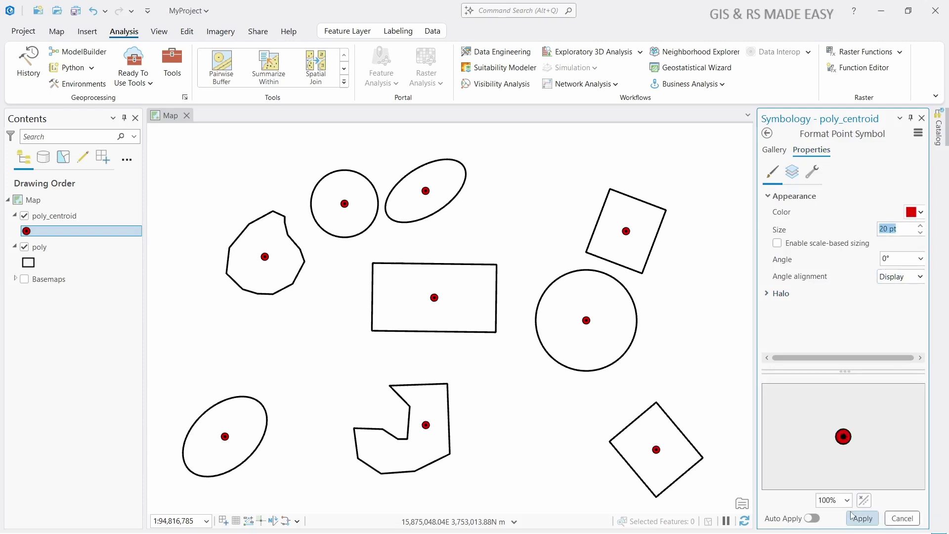
left_click(864, 523)
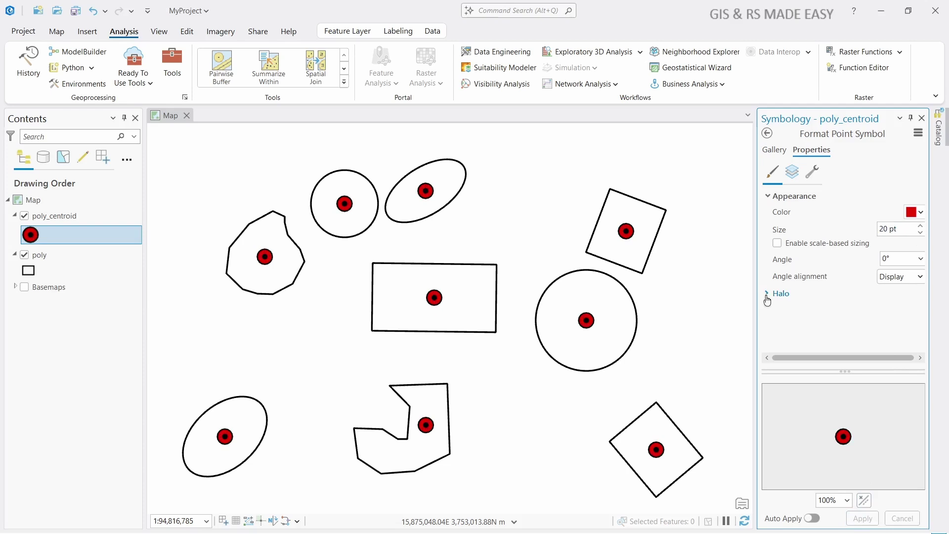
left_click(922, 118)
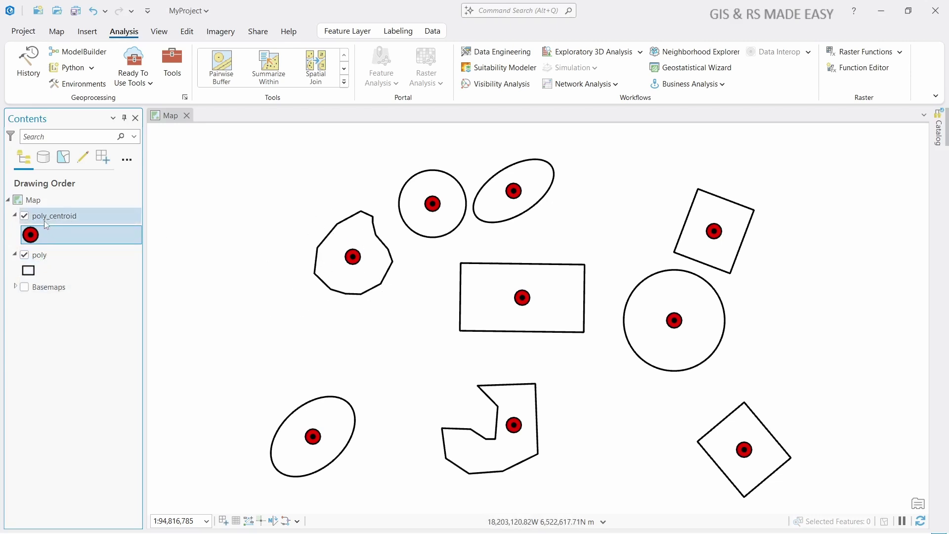
- Open the attribute table of the poly layer and examine the FID values from the first to the last record
right_click(60, 218)
left_click(43, 254)
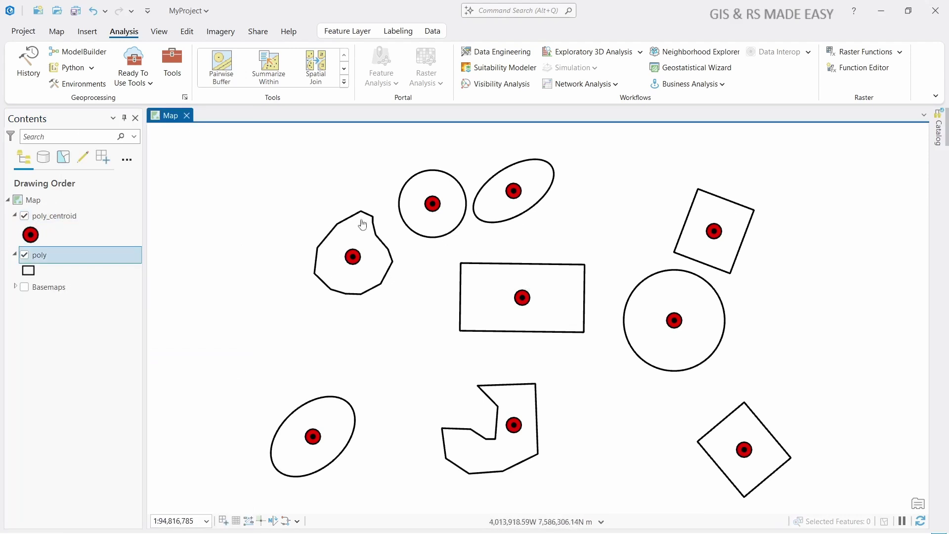
right_click(43, 259)
left_click(91, 180)
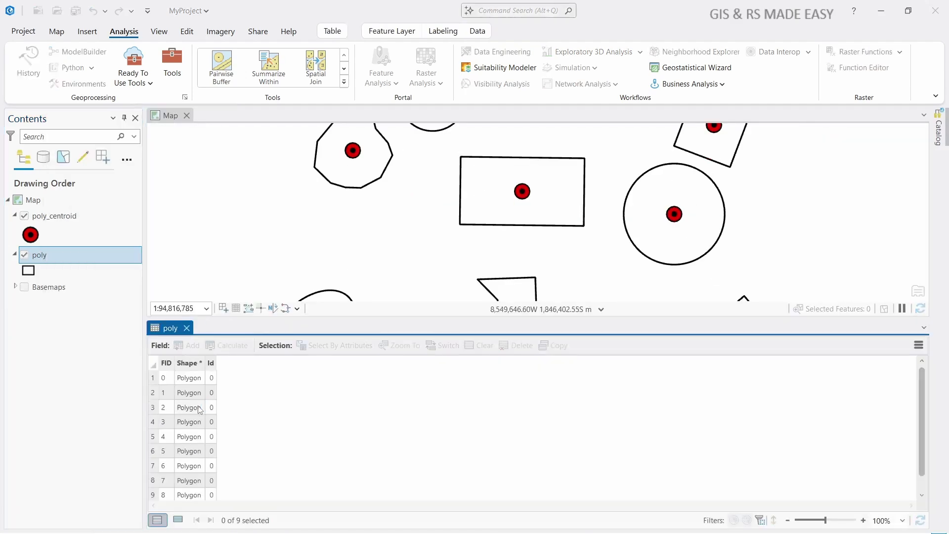
scroll(192, 421, "down", 1)
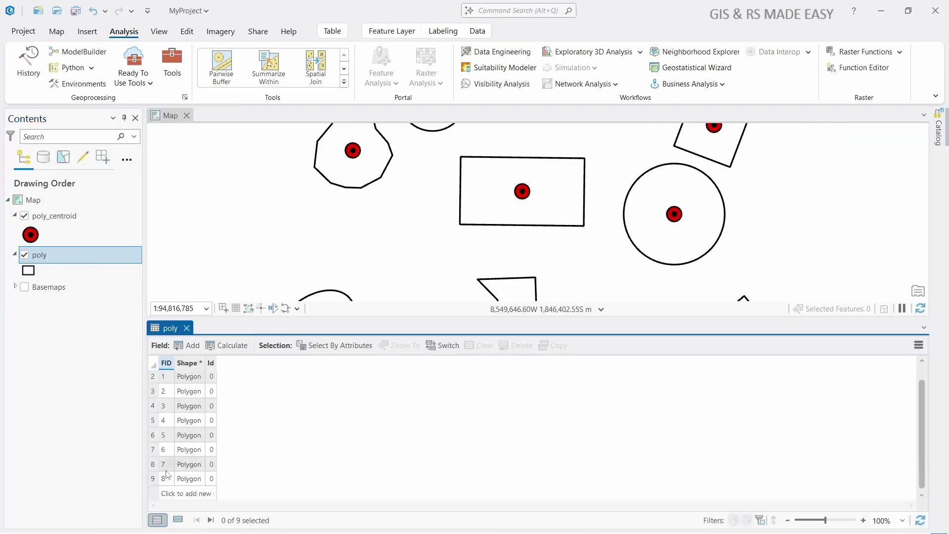
scroll(173, 482, "up", 1)
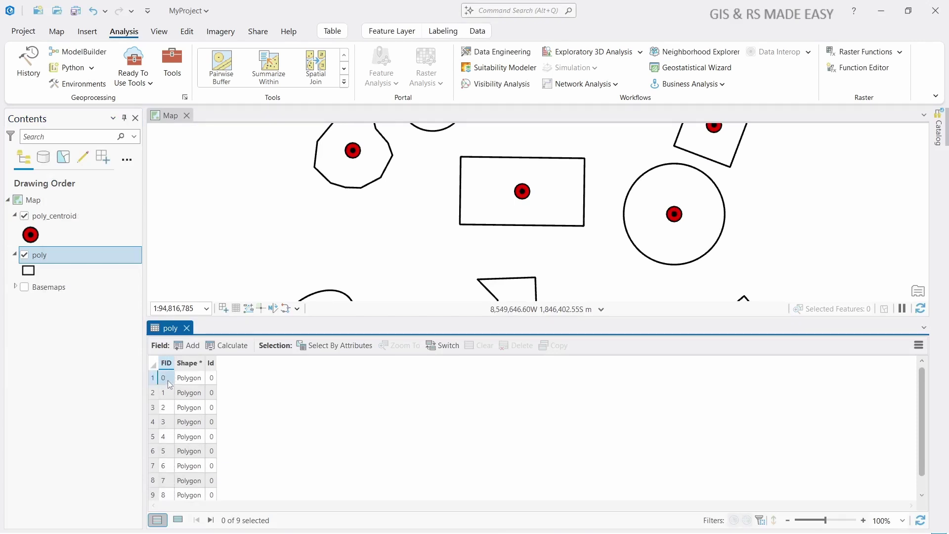
scroll(170, 386, "down", 1)
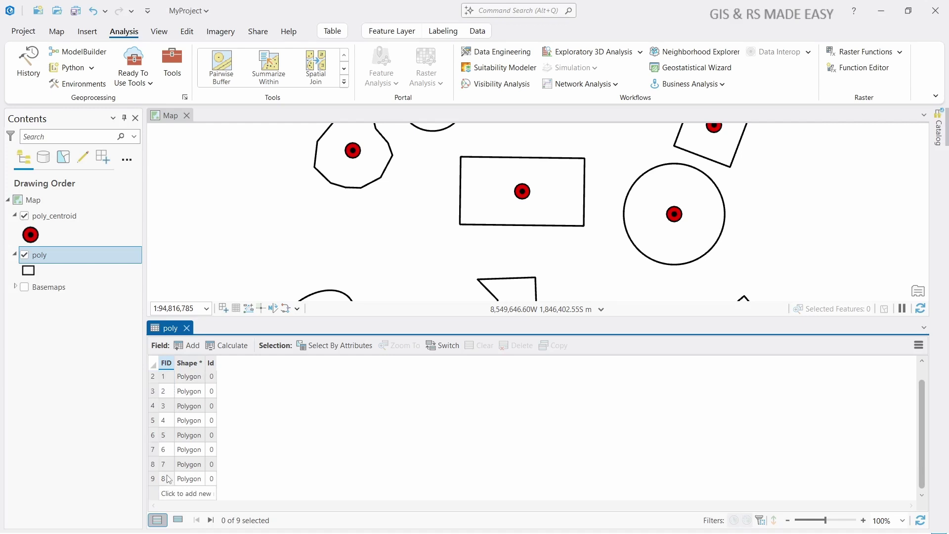
- Open the poly_centroid attribute table and select the record with ORIG_FID 0
right_click(63, 223)
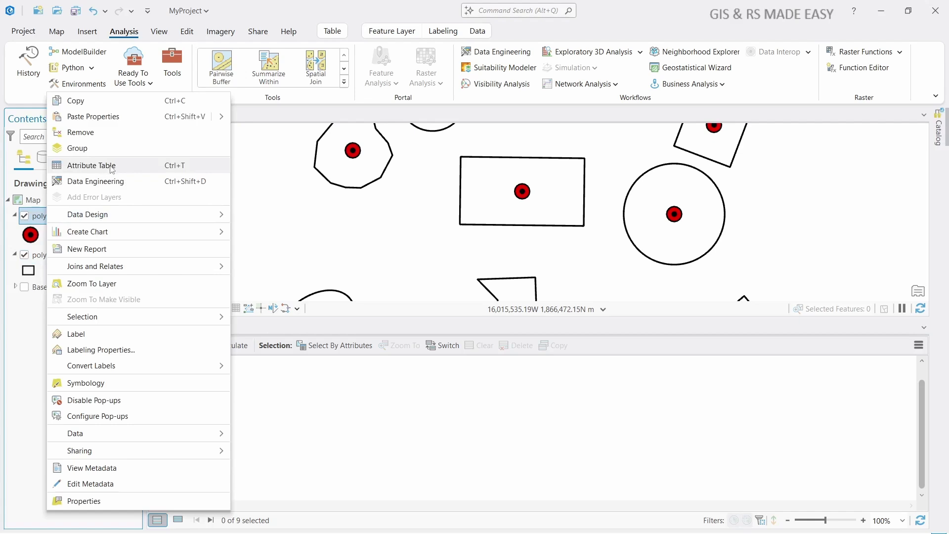
left_click(112, 169)
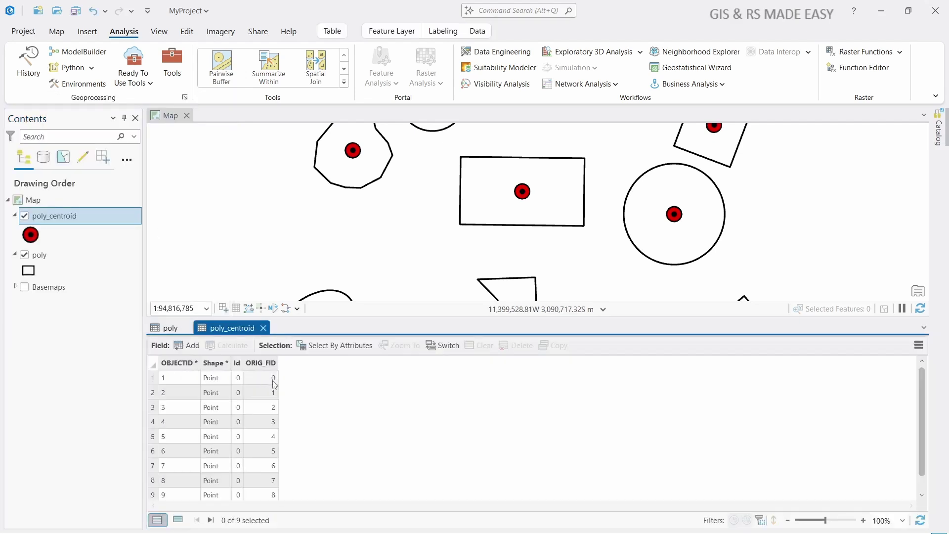
left_click(271, 382)
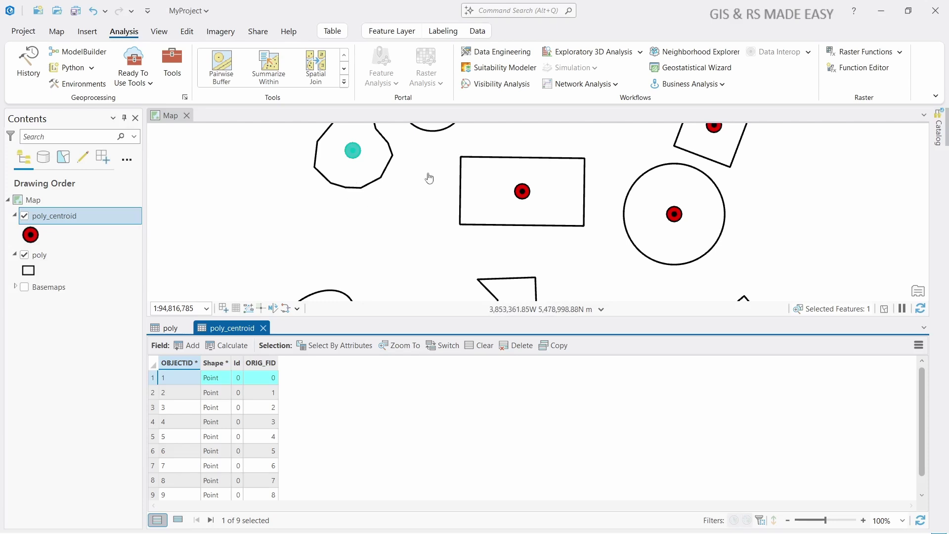
- Return to the poly attribute table and select the matching polygon record with FID 0
left_click_drag(429, 178, 428, 214)
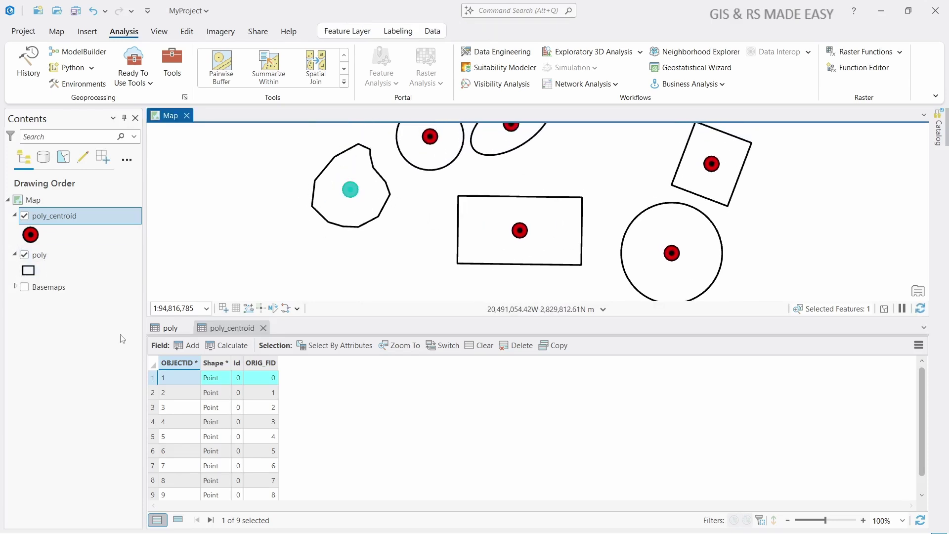
left_click(174, 329)
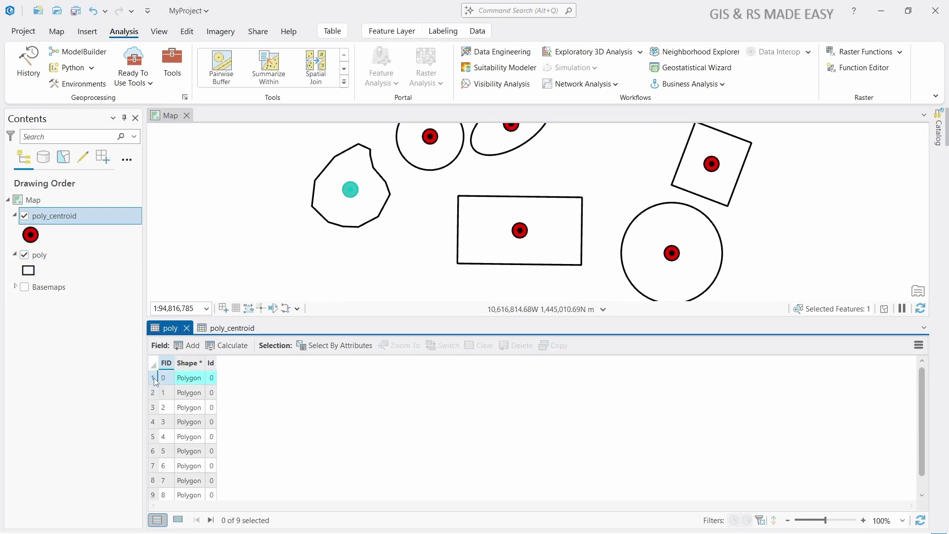
left_click(153, 379)
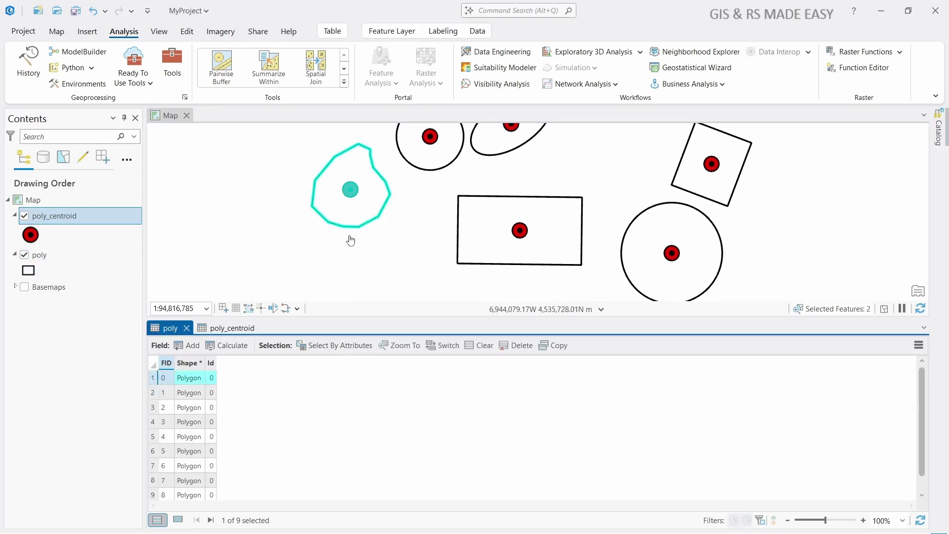